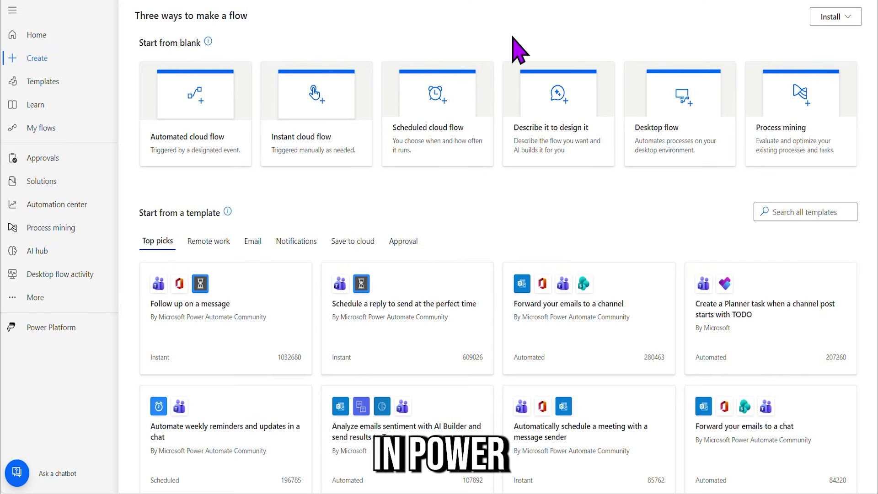
Create an instant cloud flow named 'Running late or sick today flow' using the 'Manually trigger a flow' trigger
click(27, 63)
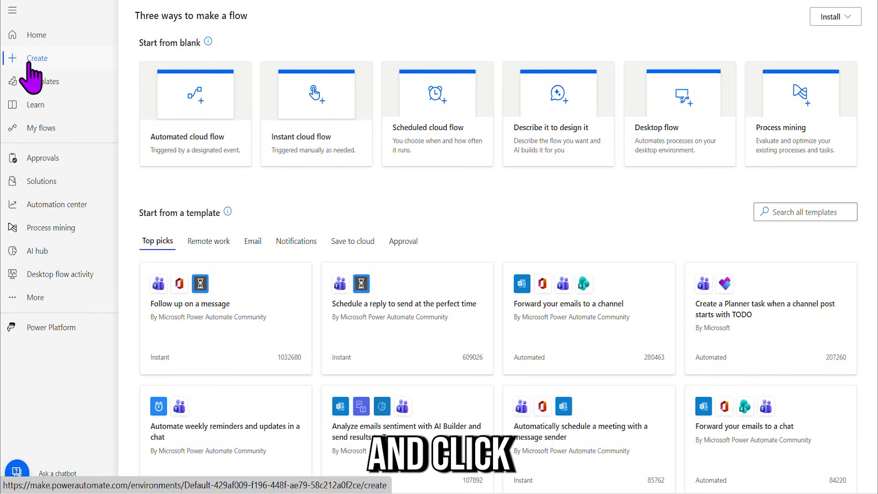
click(327, 150)
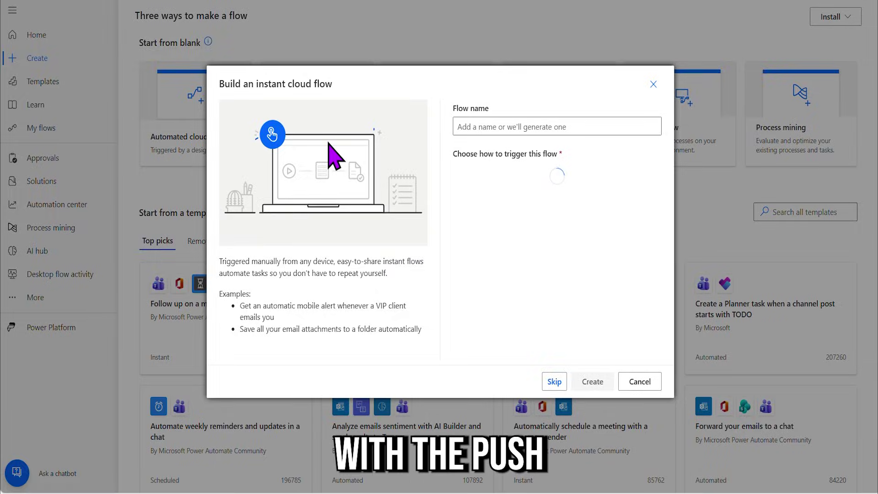
click(566, 128)
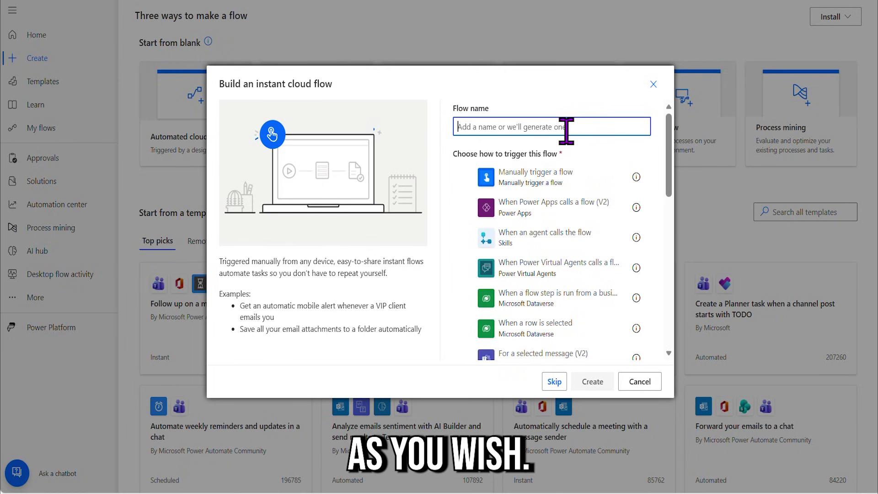
key(Caps_Lock)
text(E)
key(Caps_Lock)
key(BackSpace)
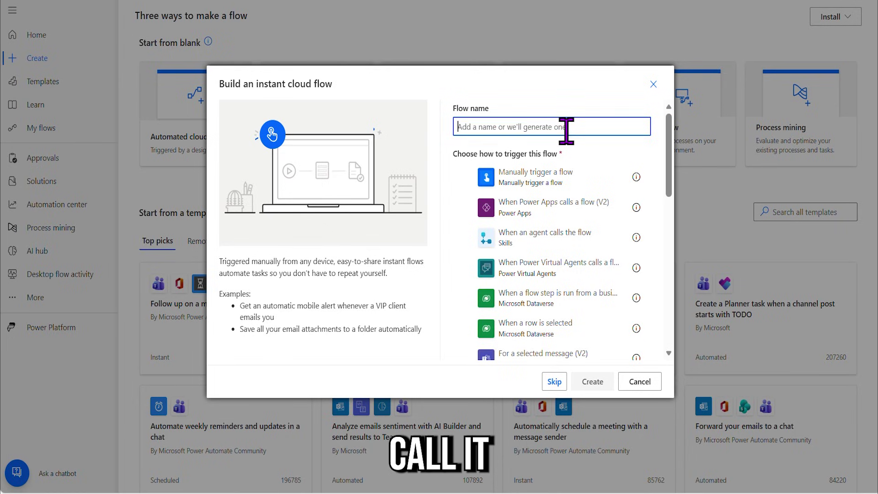
key(Caps_Lock)
text(R)
key(Caps_Lock)
text(unn)
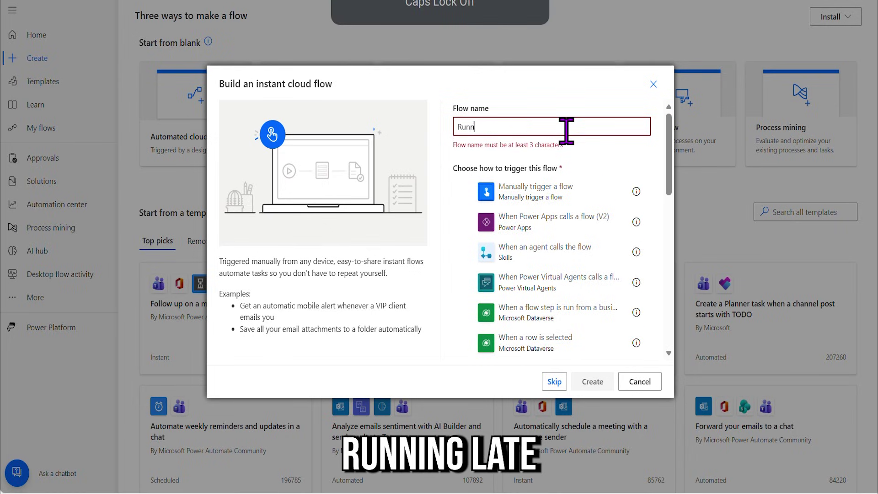
text(ing late or s)
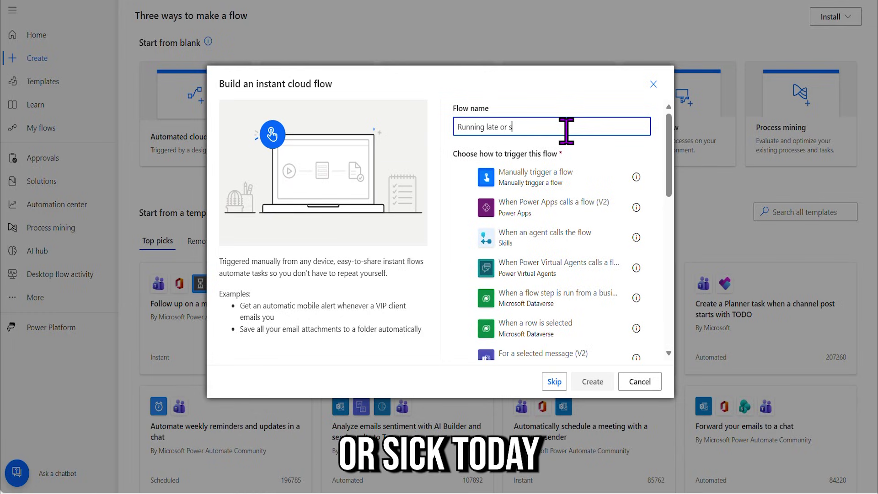
text(ick today flow)
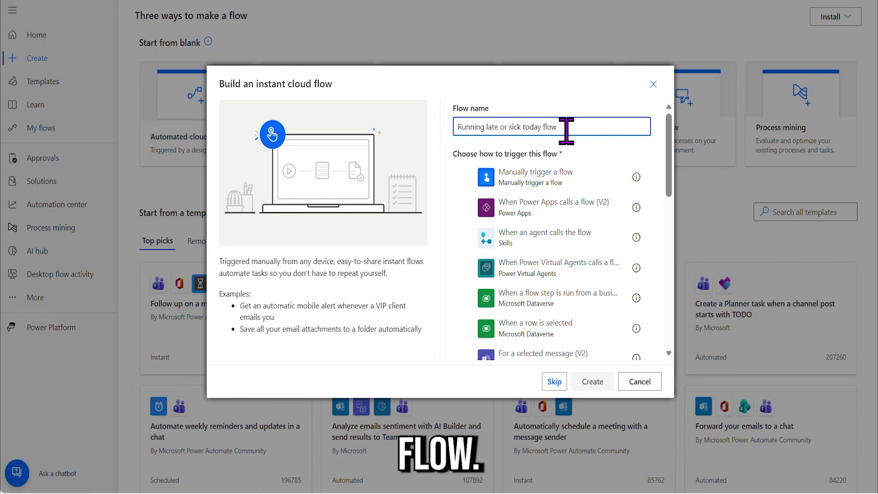
click(556, 180)
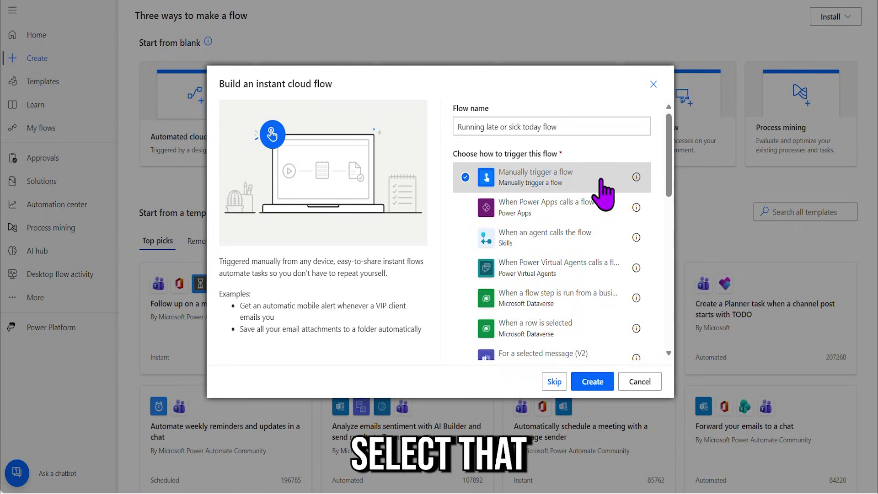
click(592, 383)
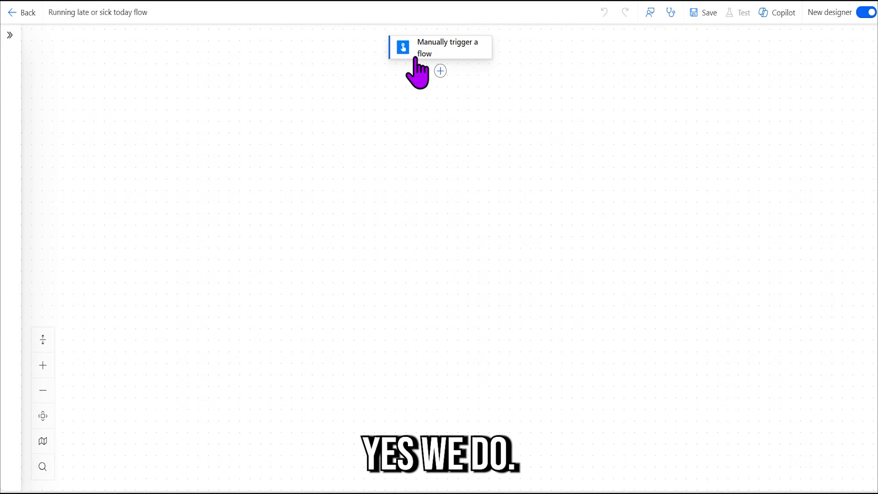
Add a Number input to the manual trigger prompting 'Press 1 if I am sick or any other number if I am running'
click(416, 73)
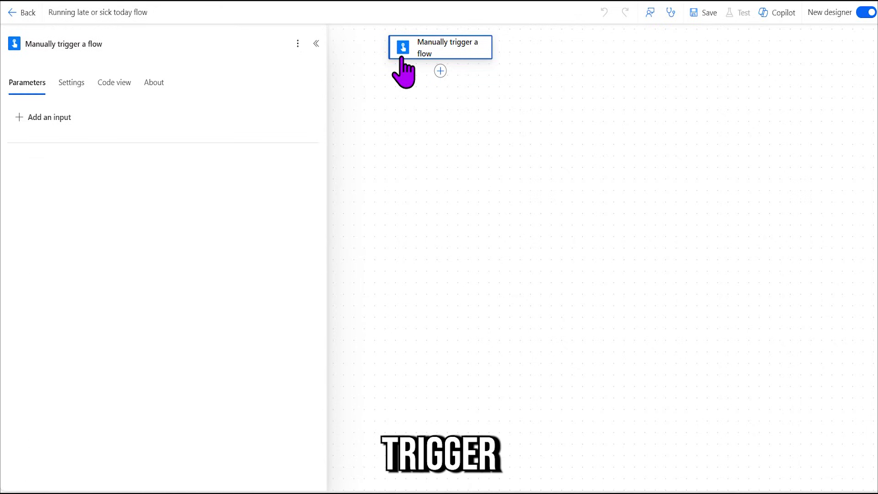
click(57, 120)
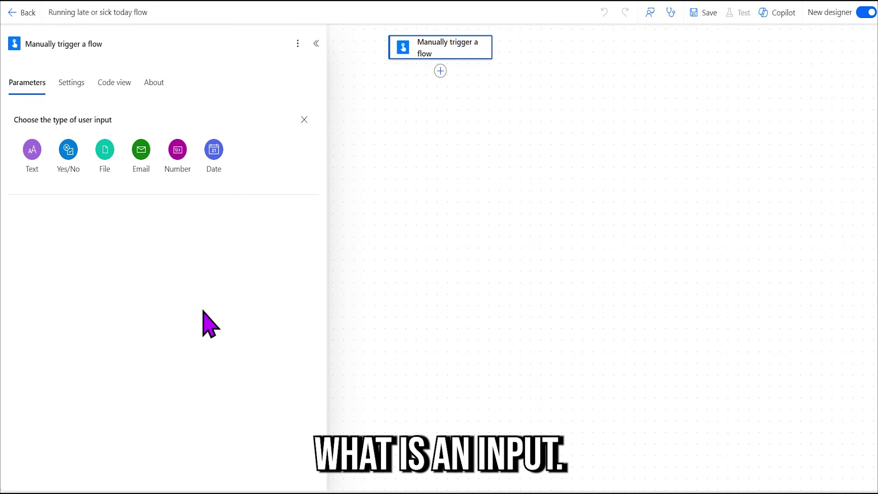
click(177, 151)
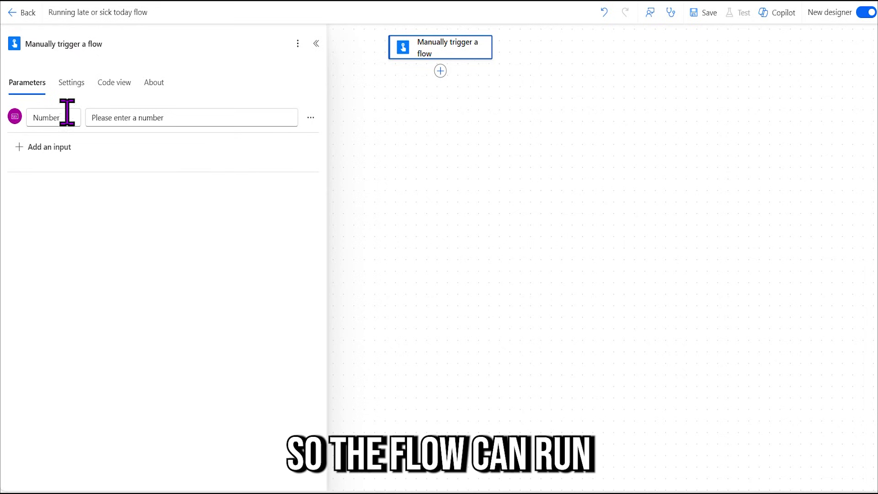
drag(66, 120, 9, 118)
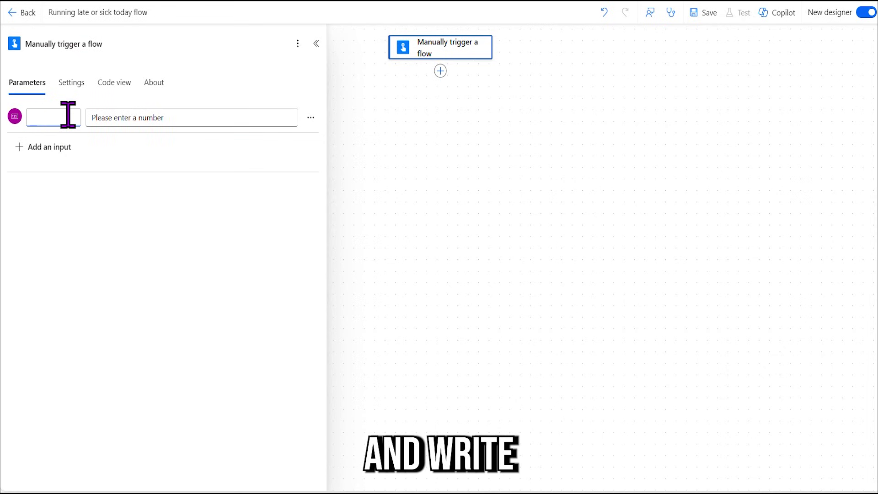
text(P)
key(Caps_Lock)
text(ress 1)
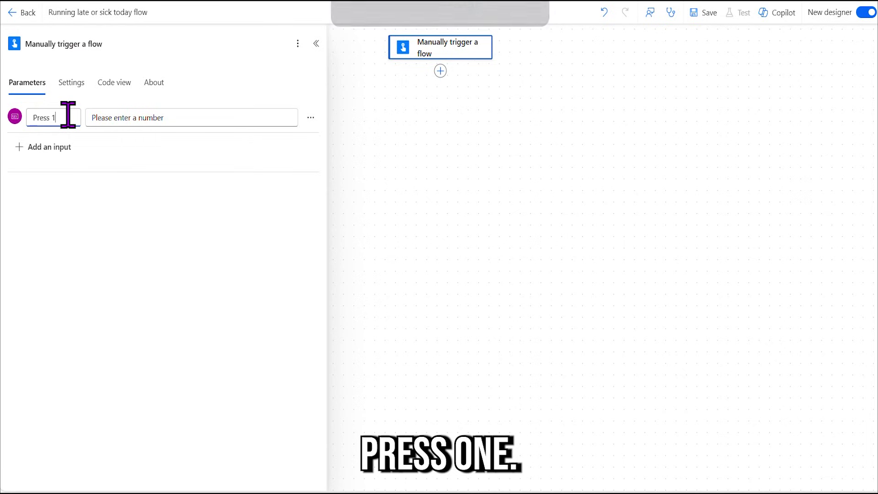
text( if I am s)
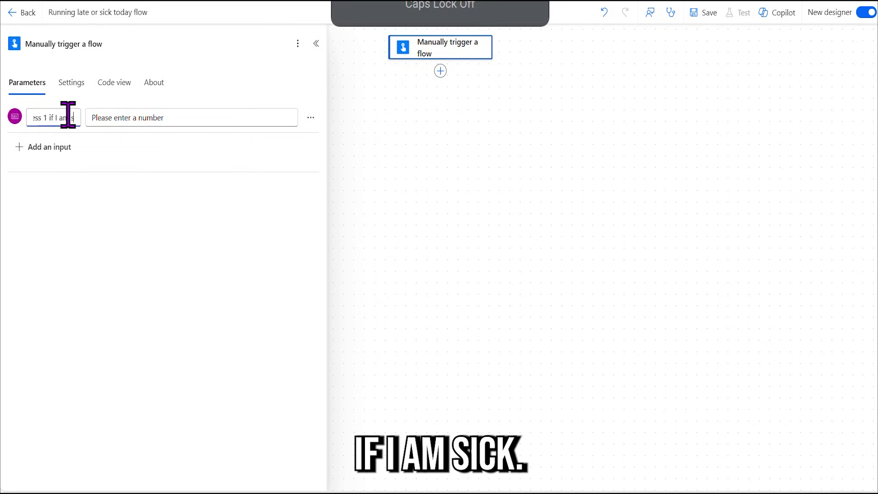
text(ick)
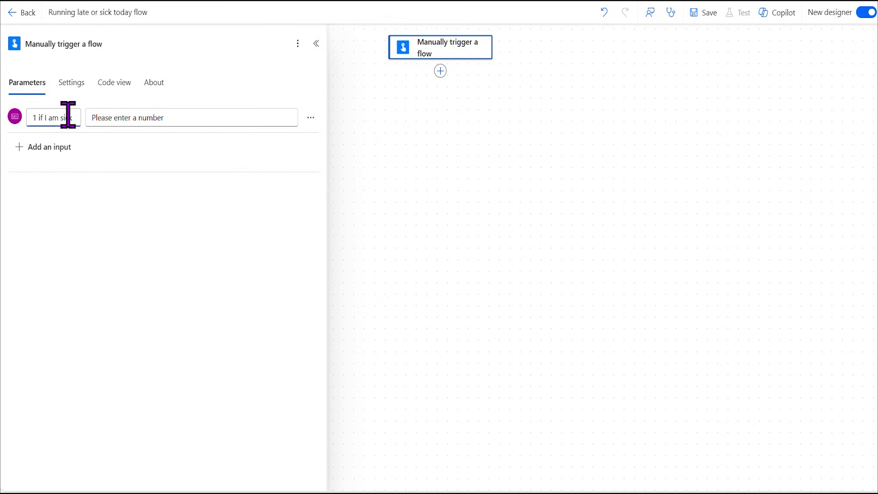
text( or any o)
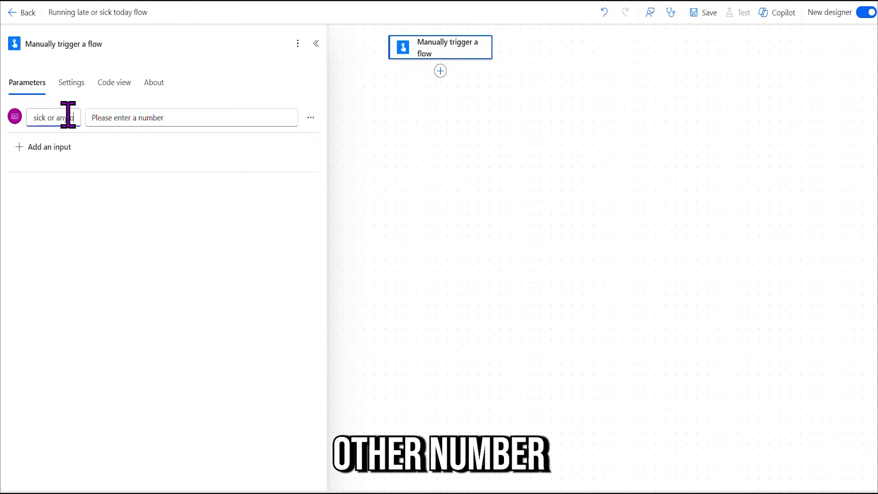
text(ther numbe)
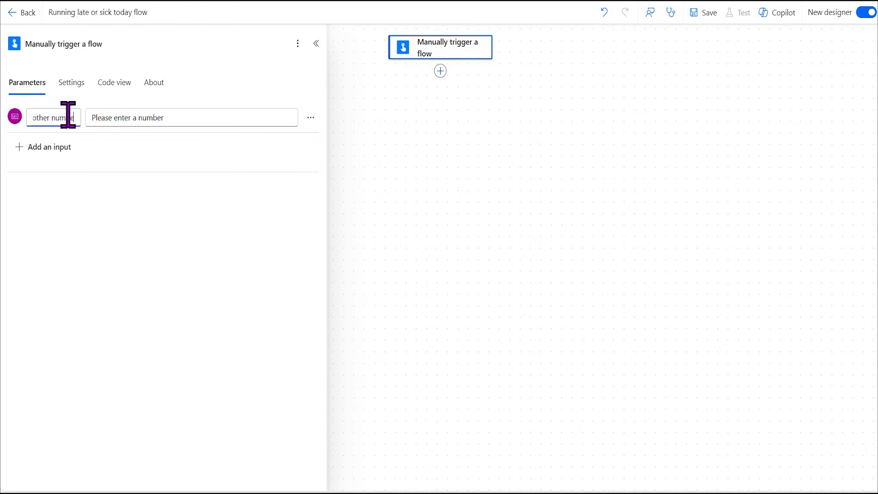
text(r if)
key(Caps_Lock)
text(I am running)
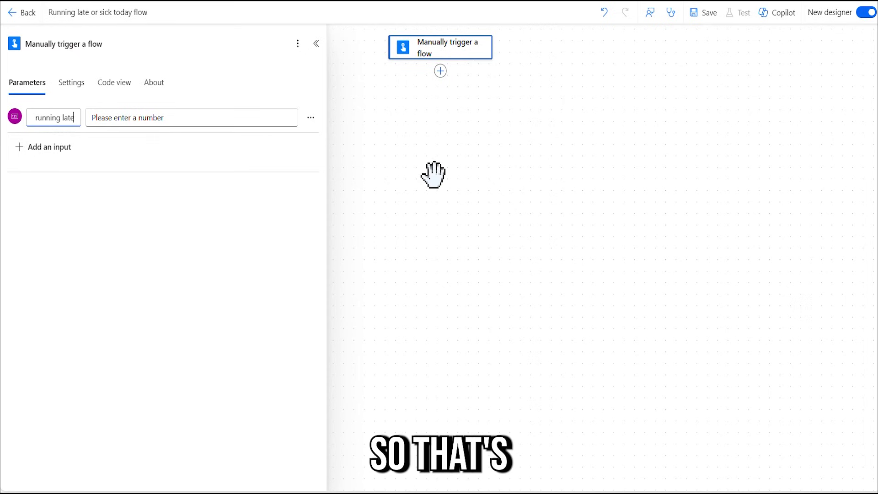
Close the trigger's parameters and start a new step below the trigger
click(414, 103)
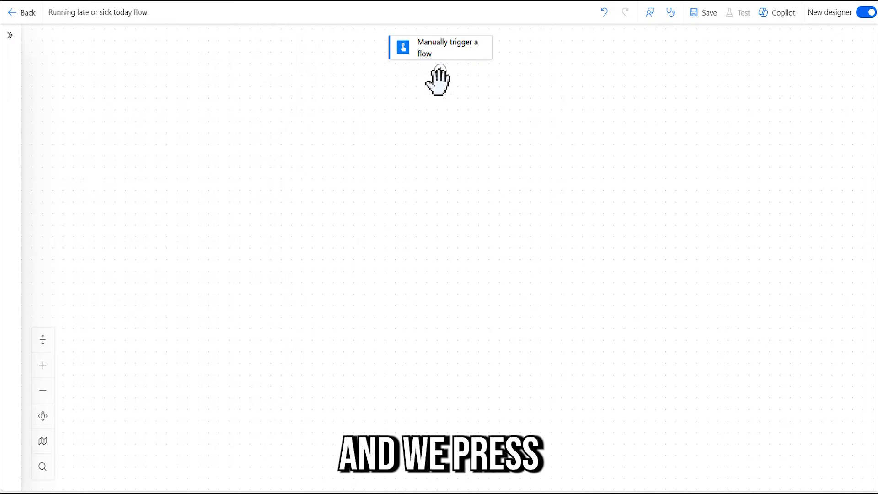
mouse_move(438, 70)
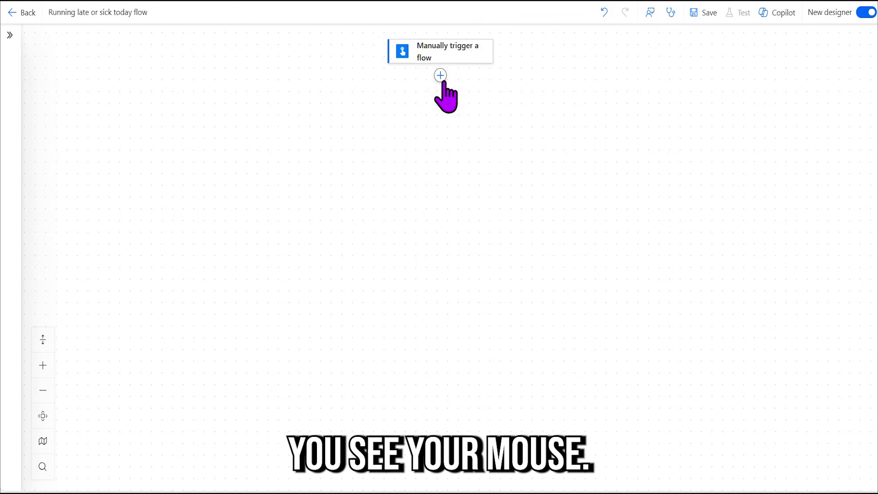
click(440, 75)
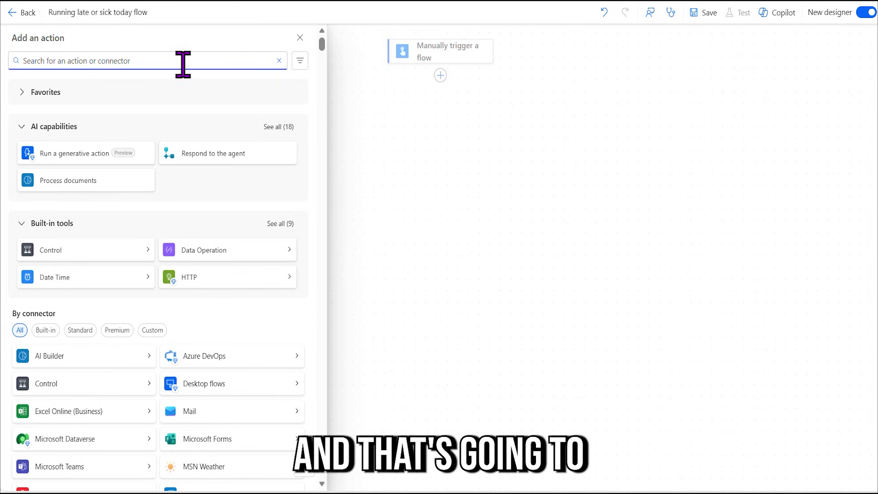
Search 'condition' and insert a Control Condition step under the manual trigger
text(condition)
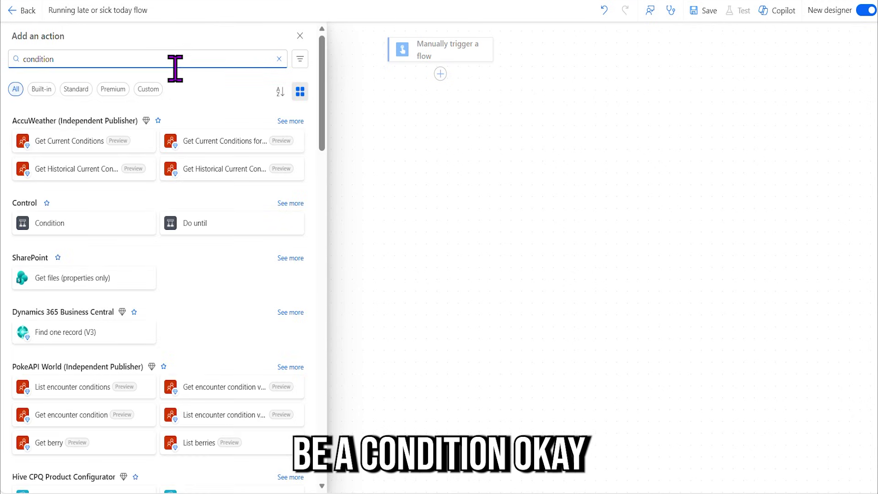
click(84, 234)
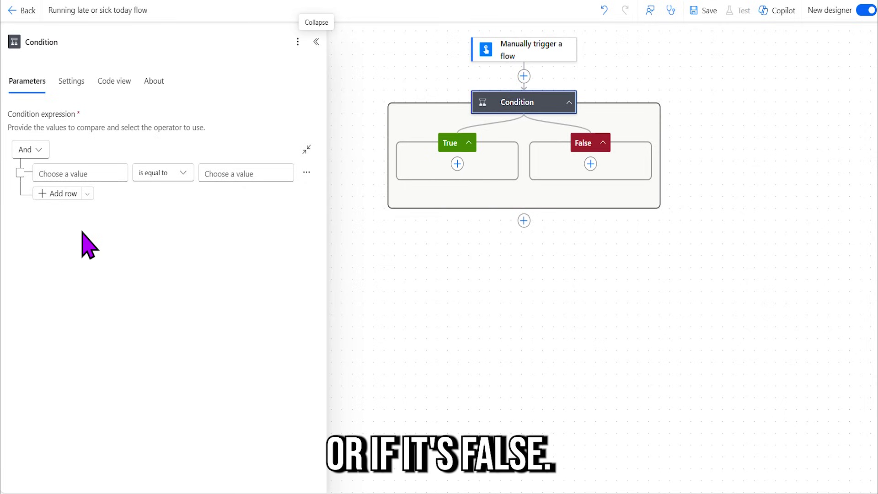
click(69, 173)
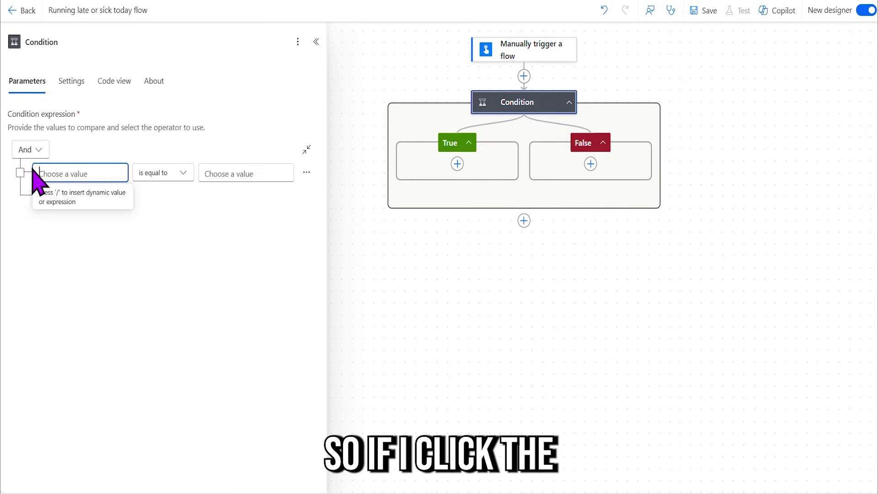
Make the condition compare the trigger's sick-or-late number input with 'is equal to' 1
click(32, 168)
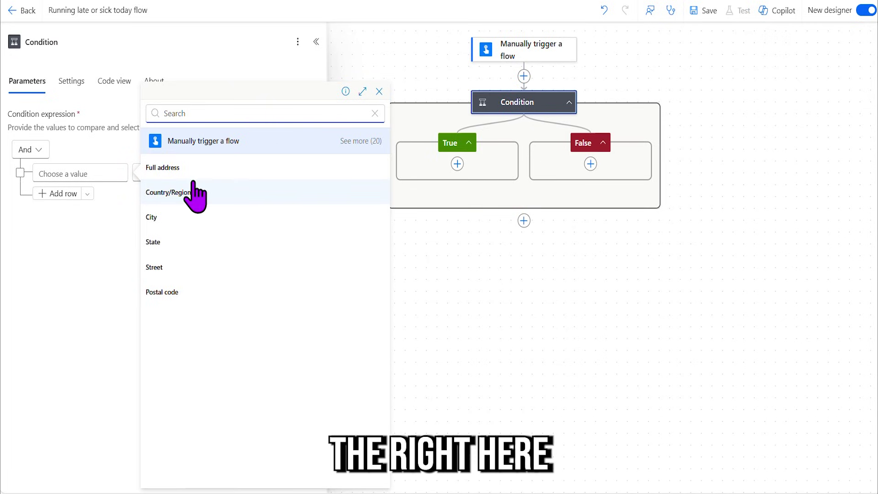
click(359, 142)
scroll(273, 281, down, 4)
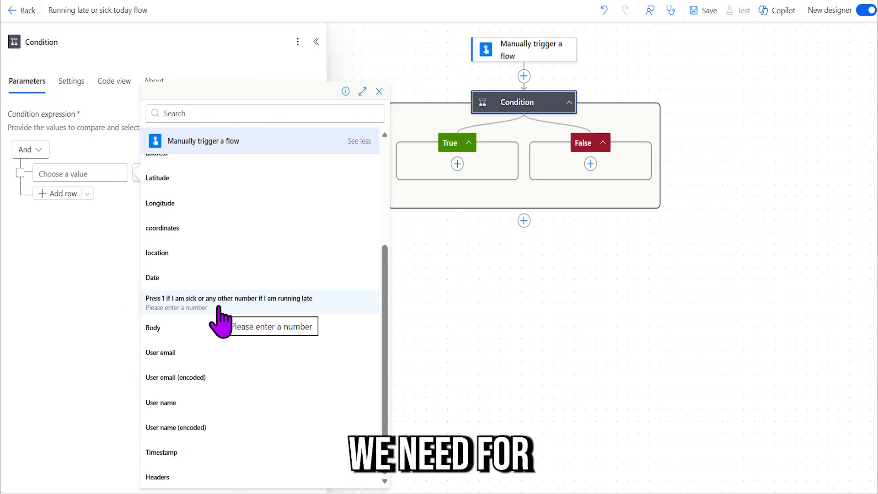
click(219, 308)
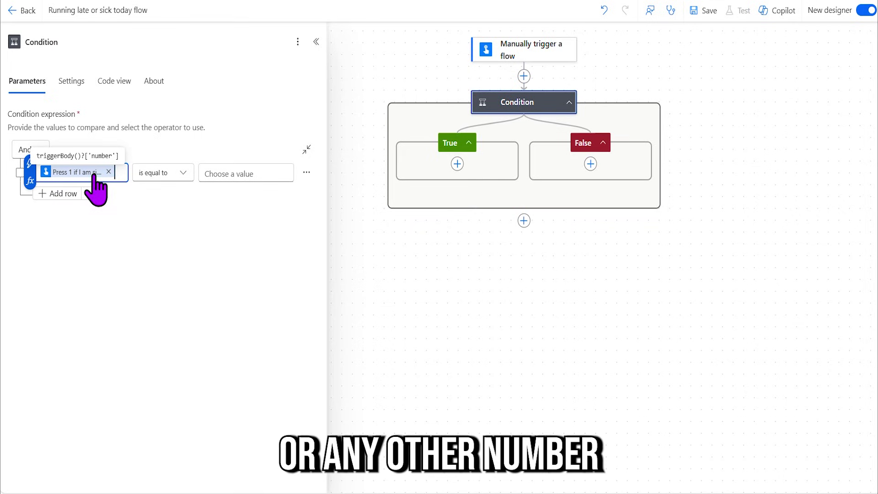
click(224, 173)
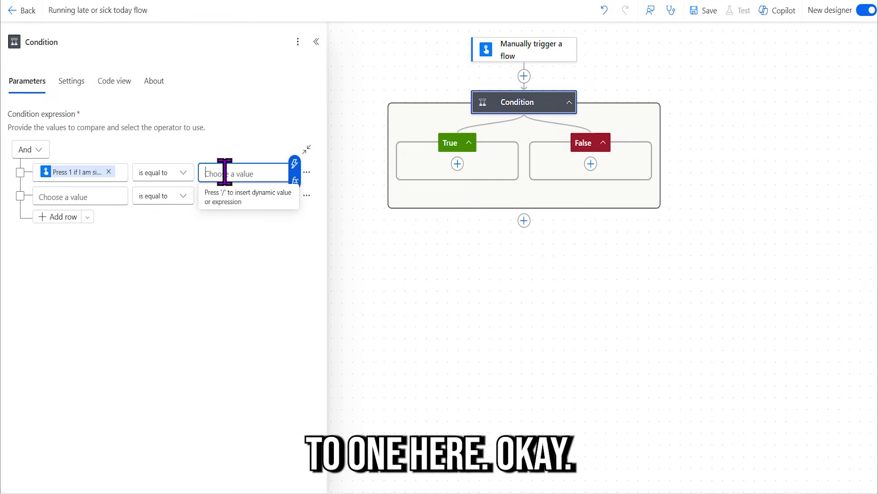
text(1)
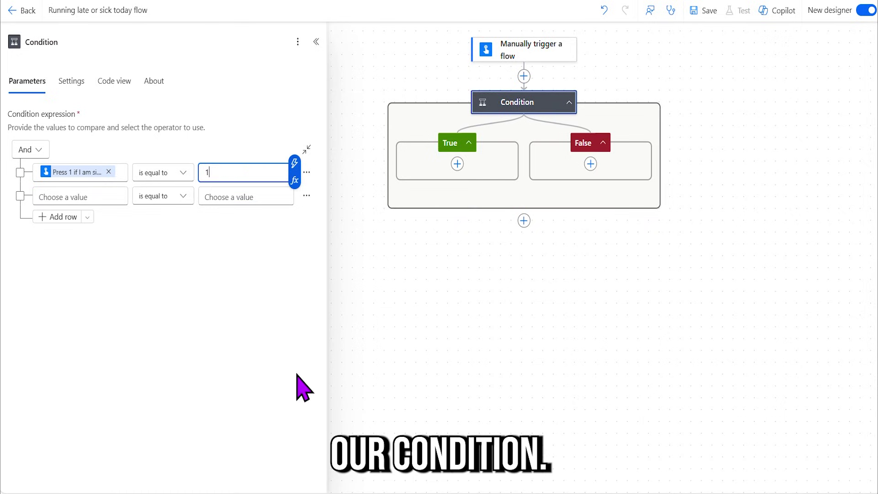
click(291, 380)
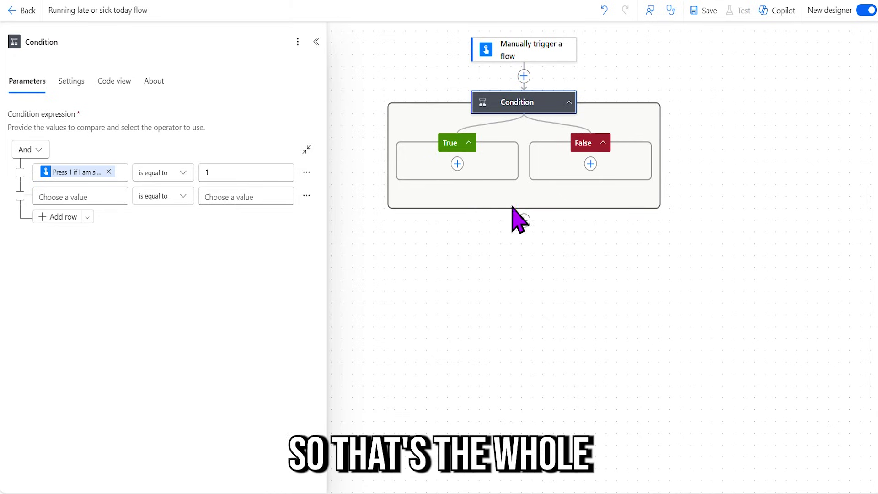
Add an Office 365 Outlook Send an email (V2) action inside the Condition's True branch
click(308, 33)
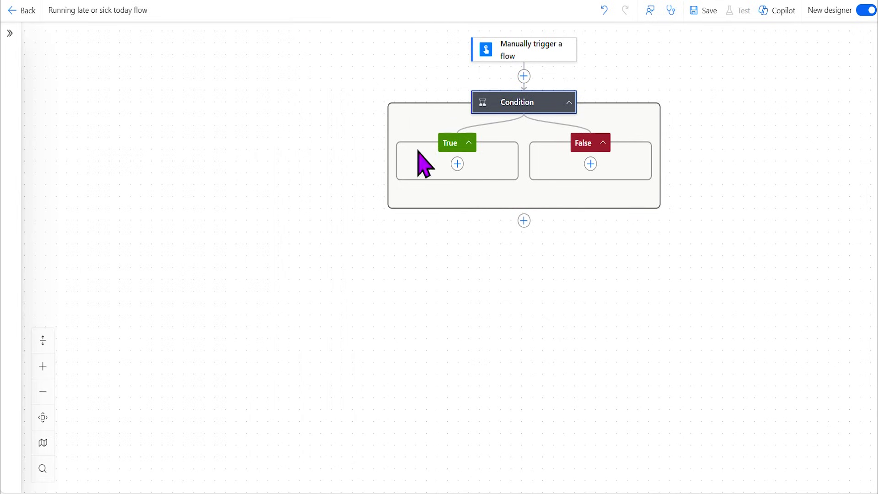
click(457, 164)
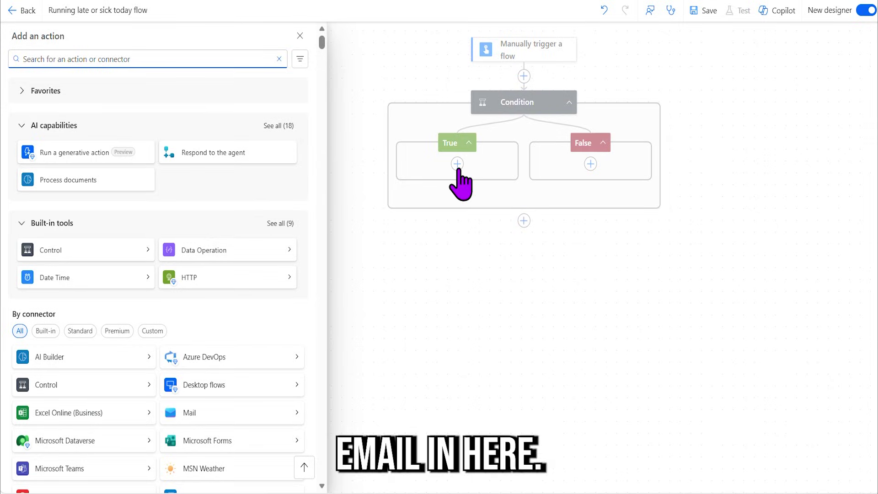
text(send an email)
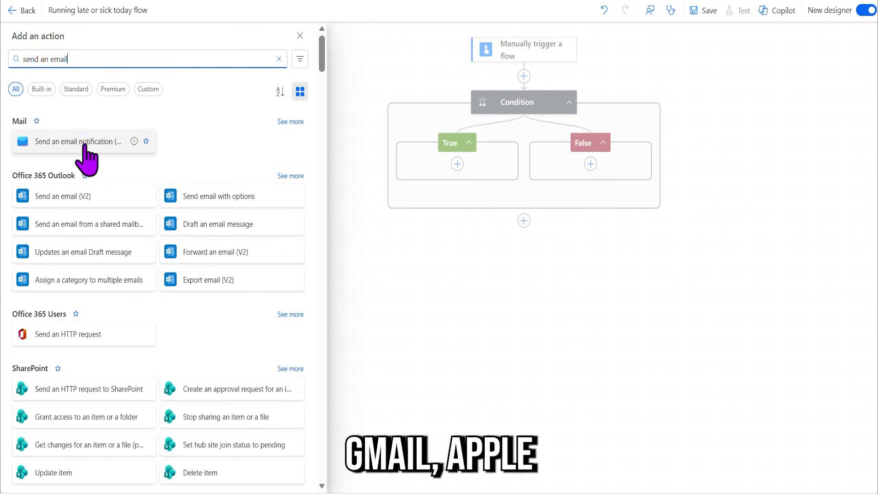
click(90, 196)
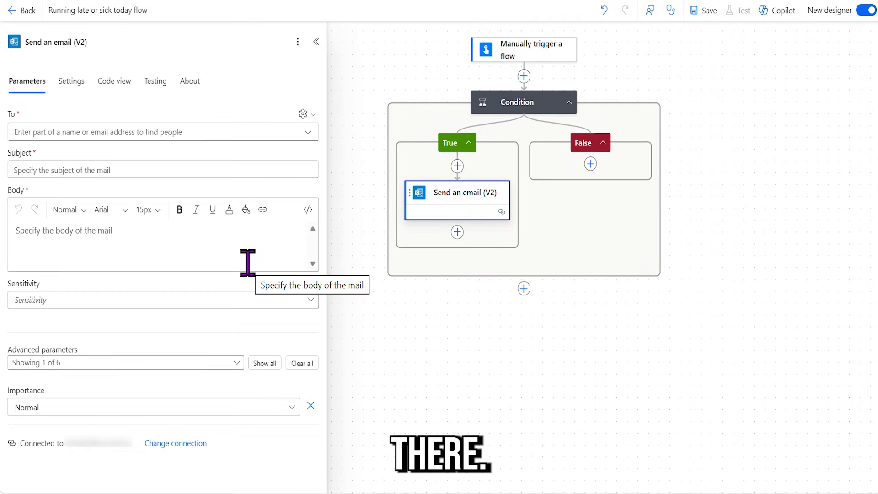
Address the True-branch email to the saved recipient with subject 'I am not well'
click(176, 132)
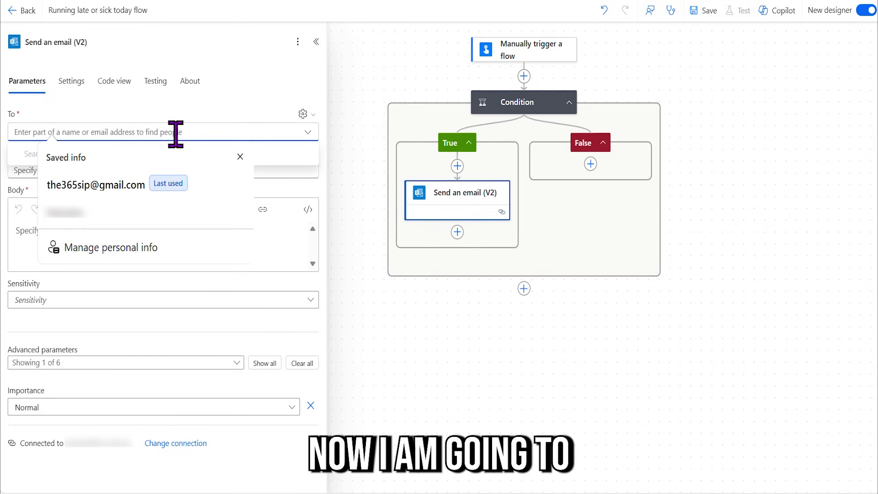
click(132, 185)
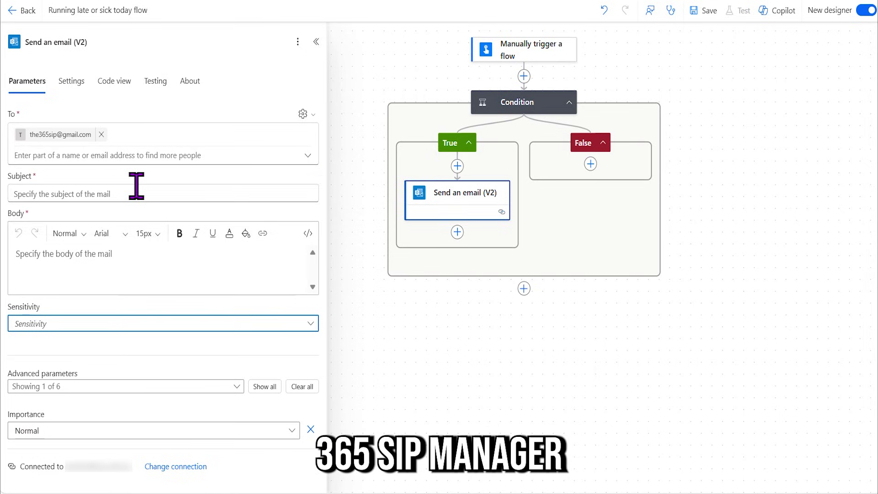
click(136, 186)
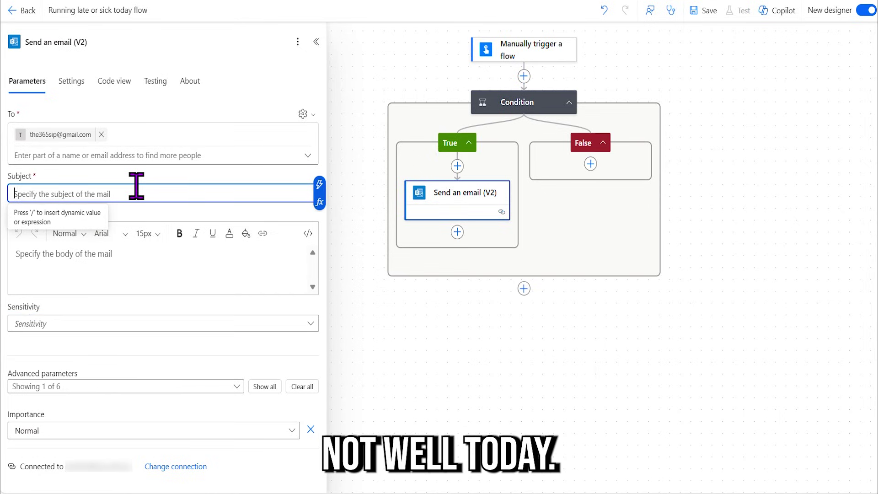
key(Caps_Lock)
text(I am )
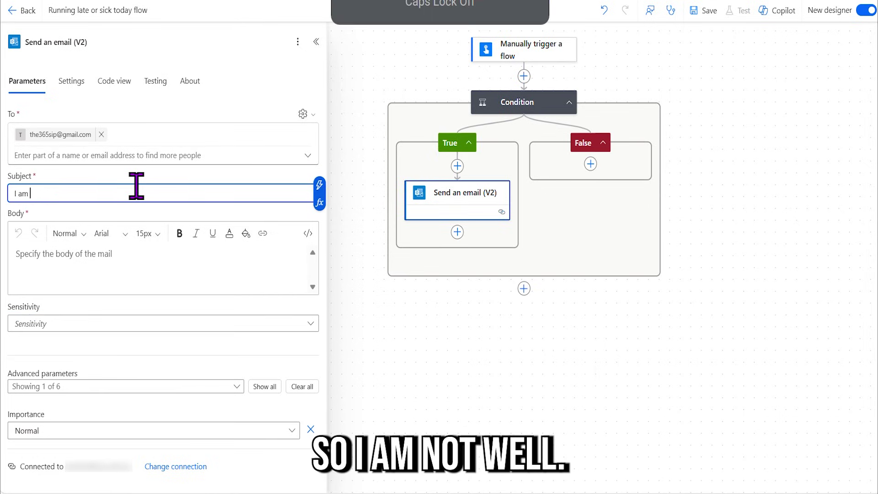
text(ot w)
text(n)
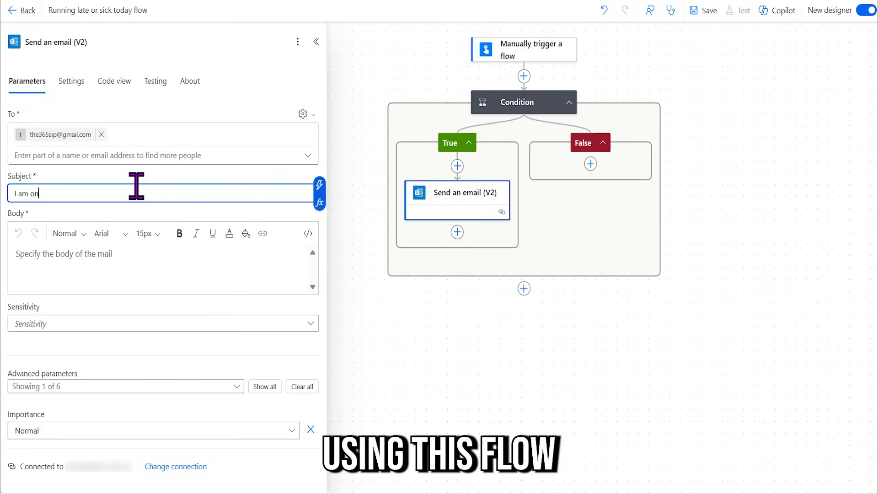
text(iot)
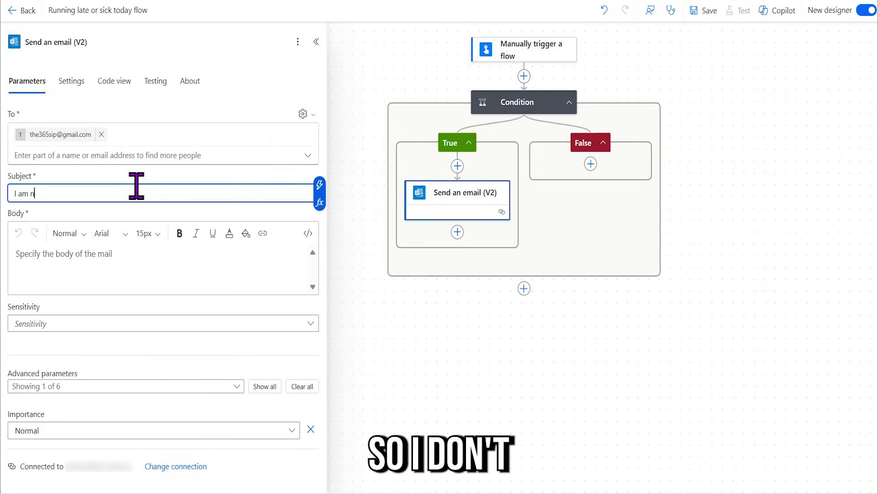
text(ot well)
key(Tab)
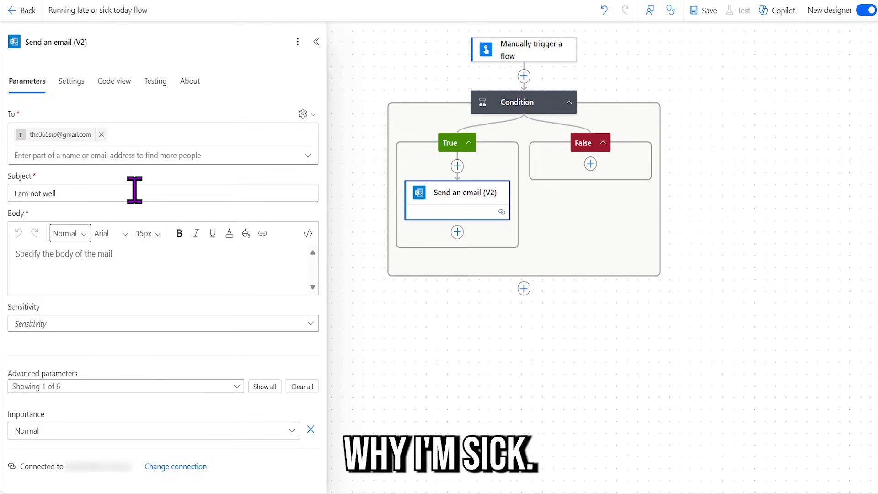
Write the body 'Hi Manager @ The365Sip,' then 'I am unwell and I will not be in the office today.'
click(73, 271)
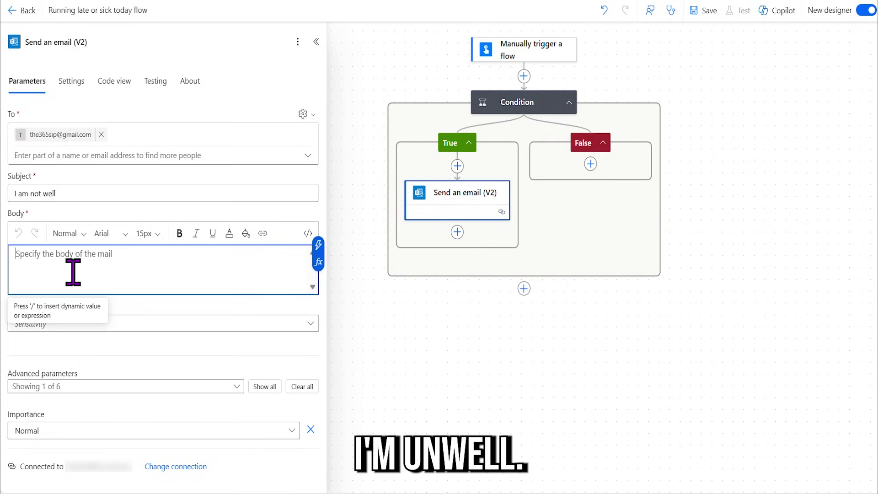
text(H)
key(Caps_Lock)
text(i Manger)
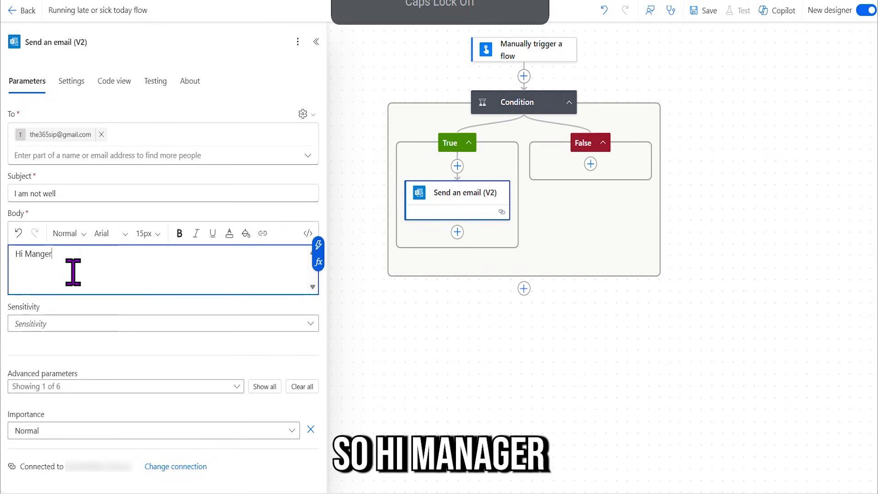
key(BackSpace)
key(BackSpace)
key(BackSpace)
text(ag)
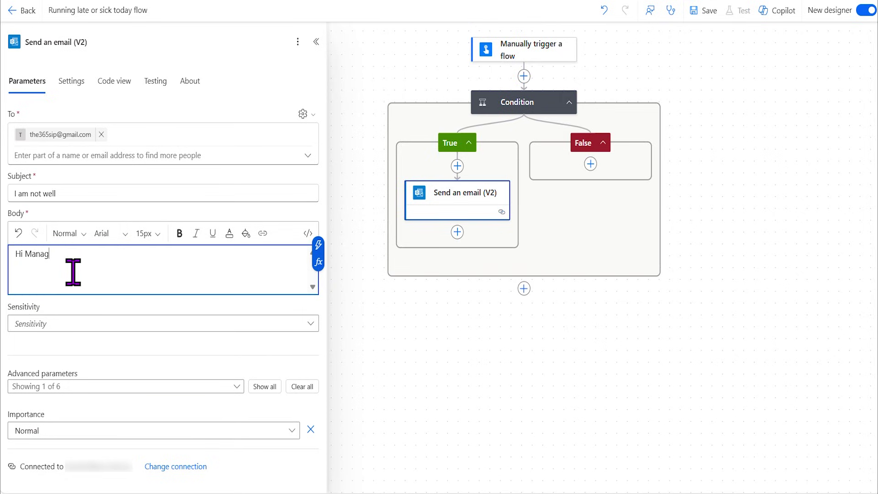
text(er @)
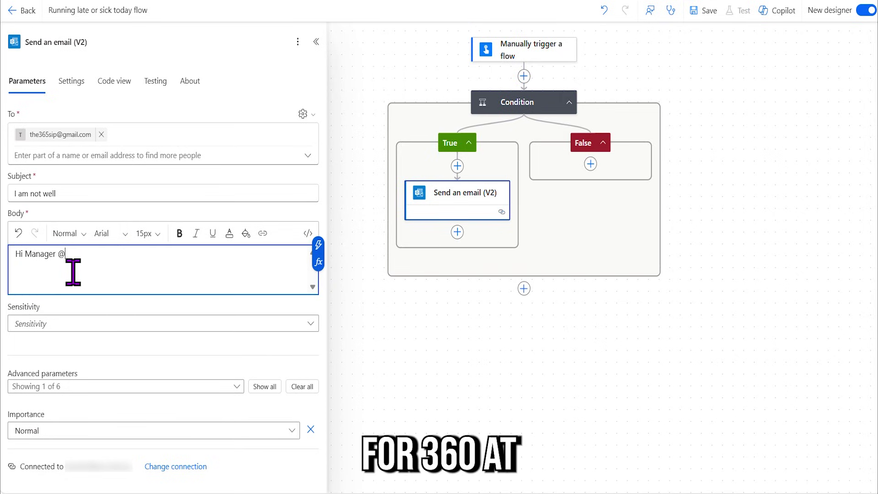
text( T)
key(Caps_Lock)
text(he365)
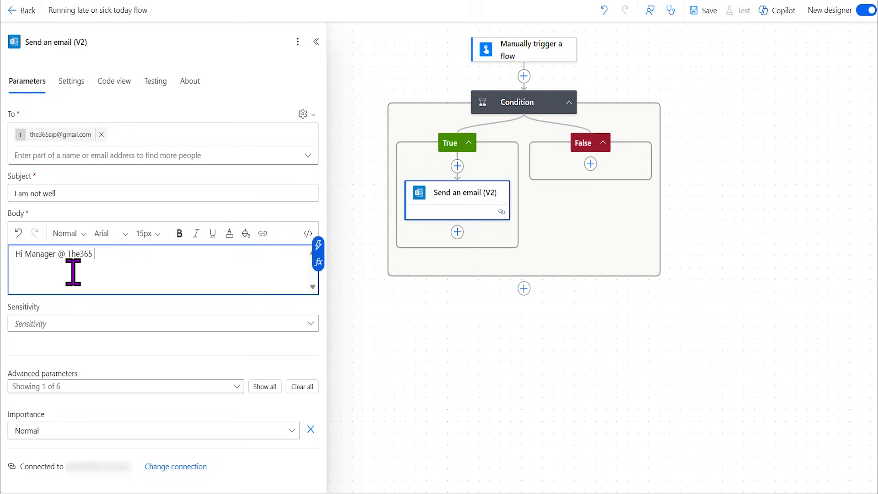
key(Caps_Lock)
text(Sip,)
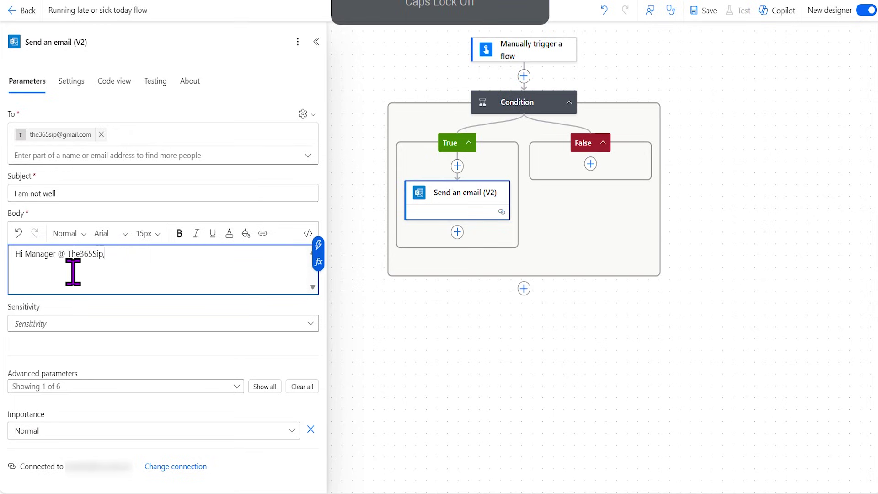
key(Return)
key(Return)
text(I am un w)
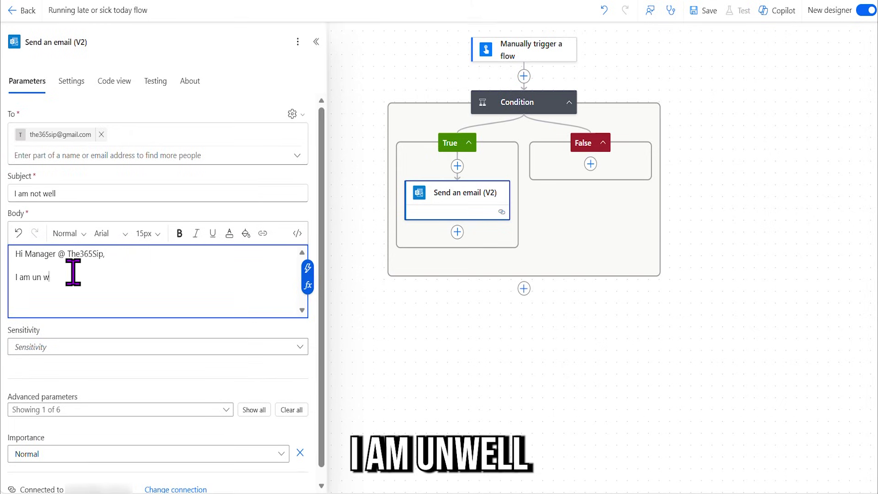
text(ell and)
key(Caps_Lock)
text(I)
key(Caps_Lock)
text(will n)
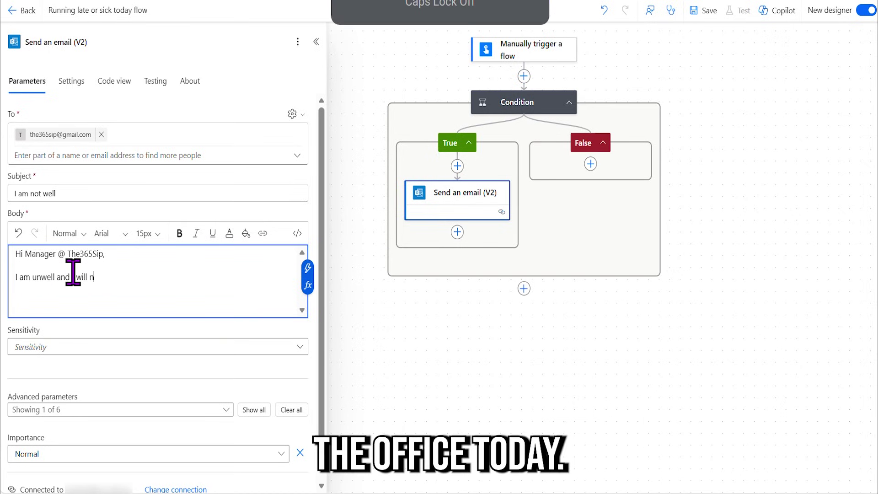
text(ot be in the office to)
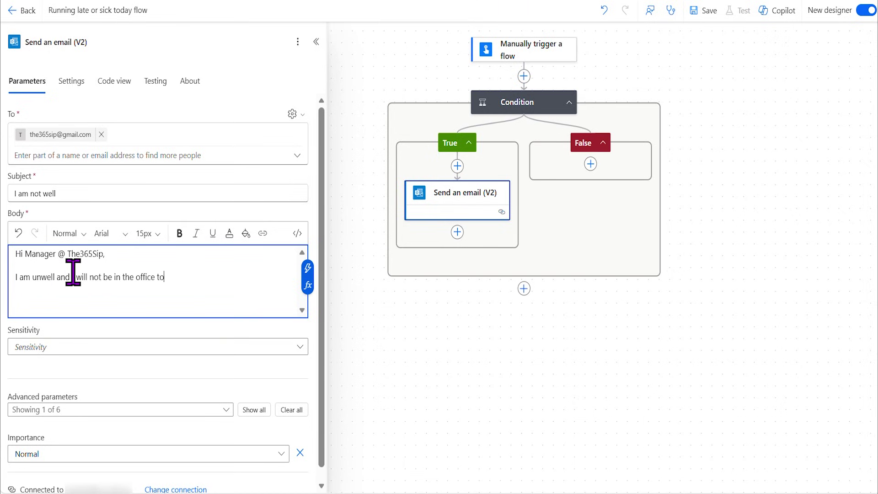
text(day.)
Sign off the body with 'Thank you' and the sender's name on separate lines
key(Return)
key(Return)
key(Caps_Lock)
text(T)
key(Caps_Lock)
text(han)
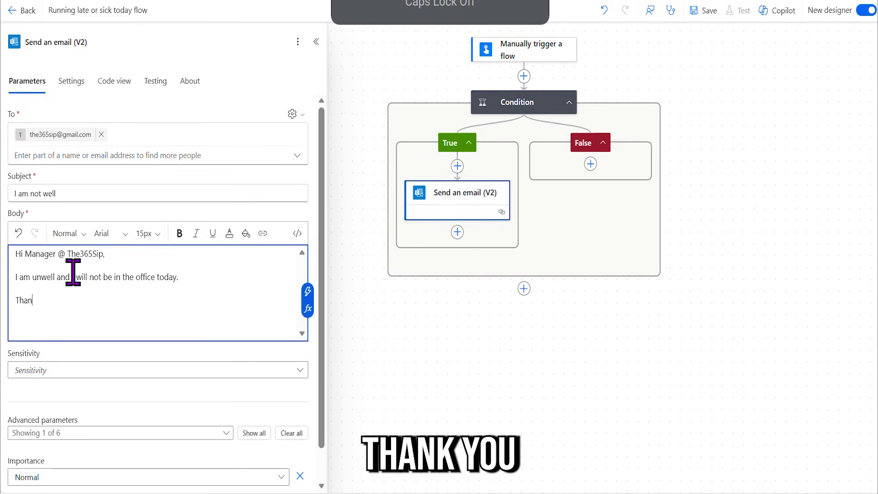
text(k yo)
key(BackSpace)
text(you)
key(Return)
key(Return)
text(Ya)
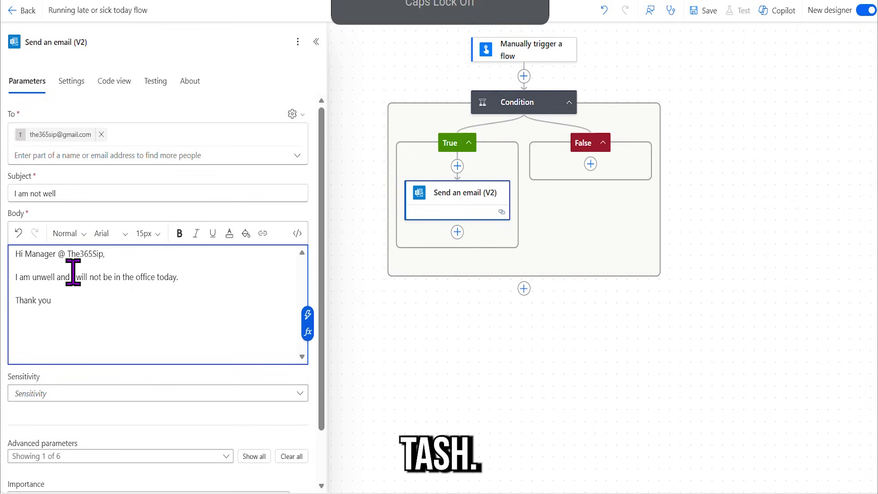
text(s)
key(BackSpace)
key(BackSpace)
key(BackSpace)
key(Caps_Lock)
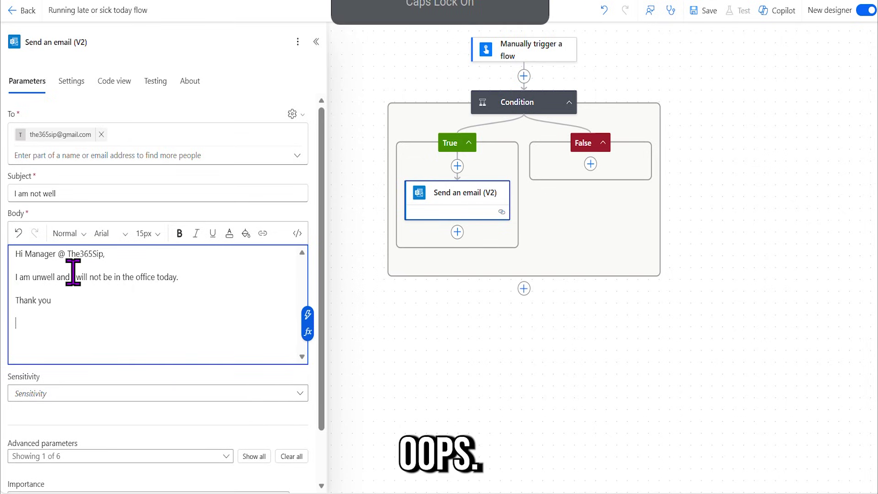
text(T)
key(Caps_Lock)
text(ash)
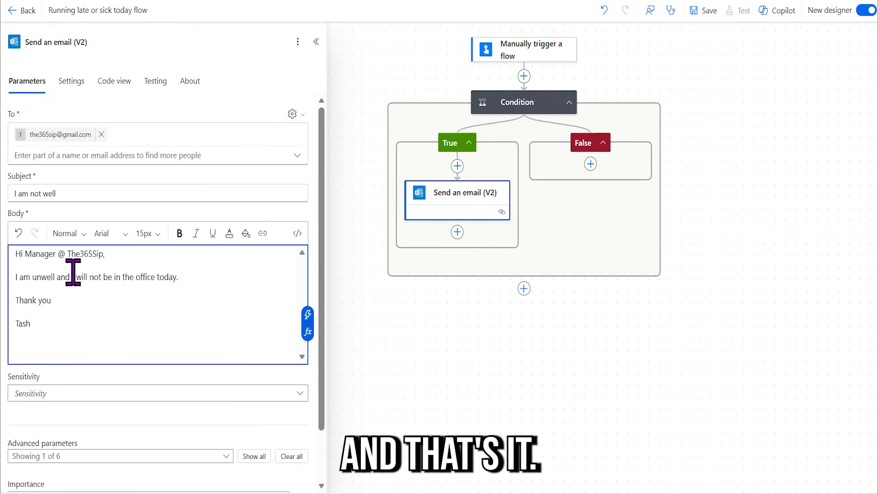
scroll(73, 272, down, 2)
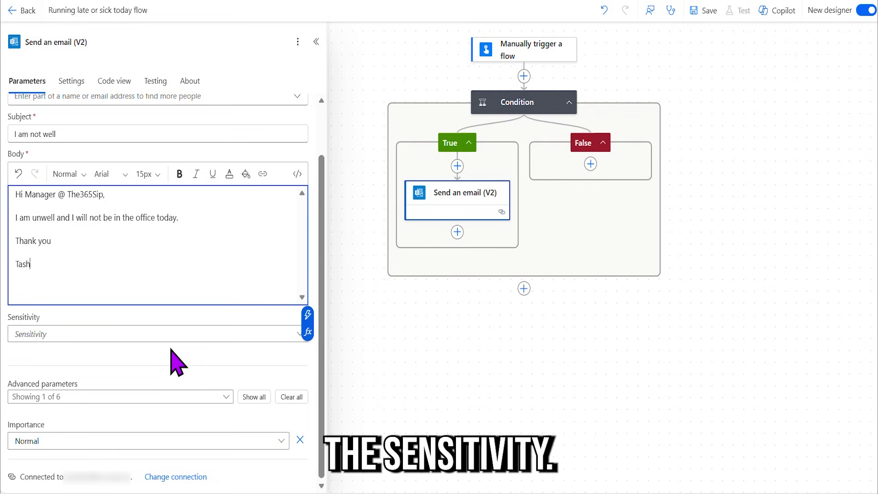
Set the 'I am not well' email's Importance to High and return to the full flow view
click(122, 445)
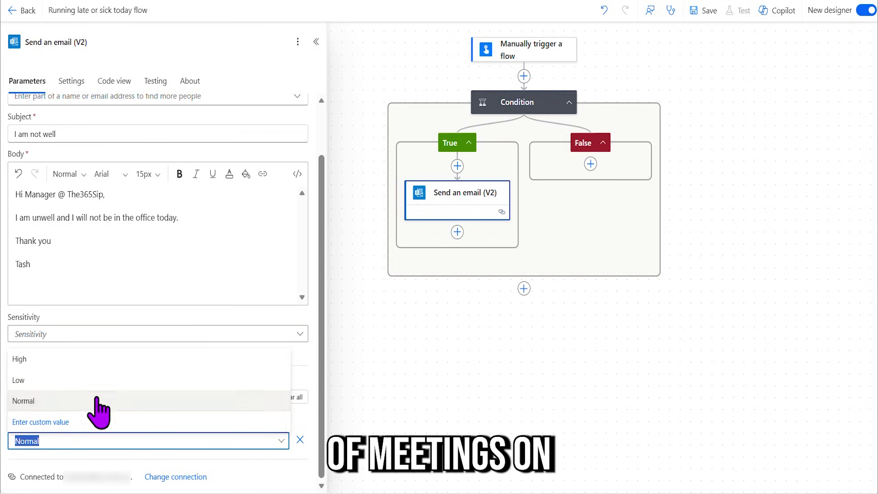
click(73, 359)
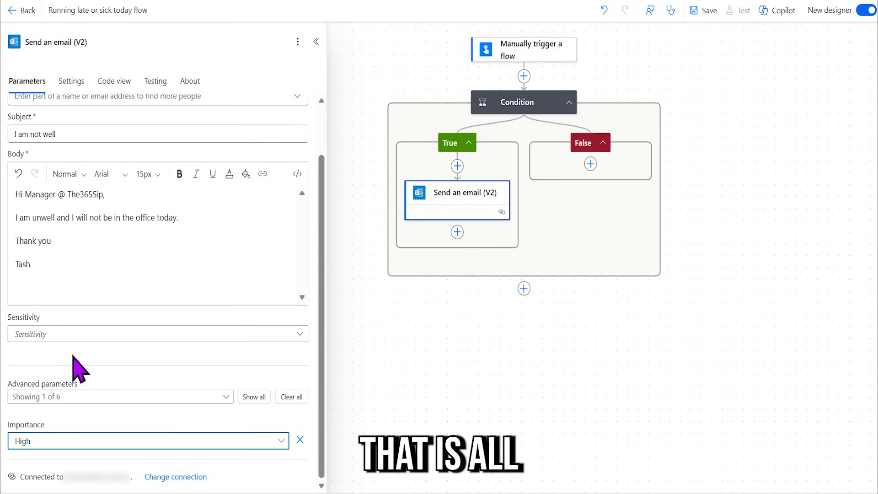
scroll(173, 280, up, 1)
scroll(173, 281, up, 1)
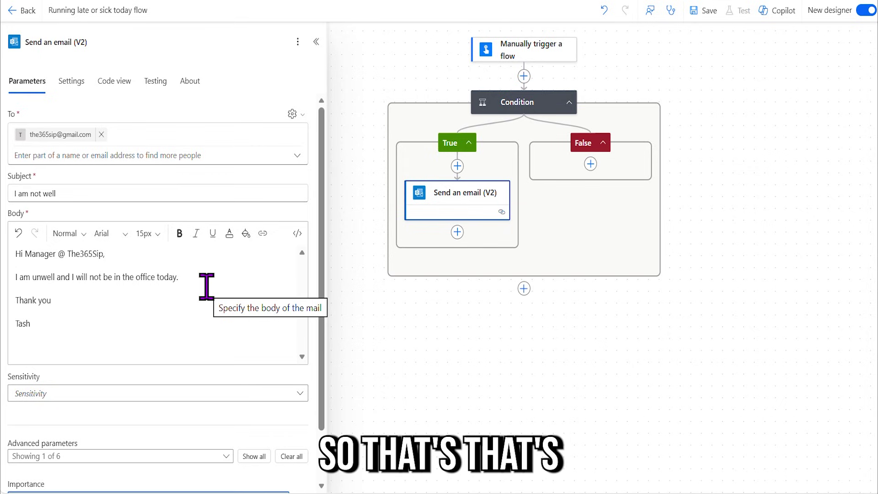
click(316, 42)
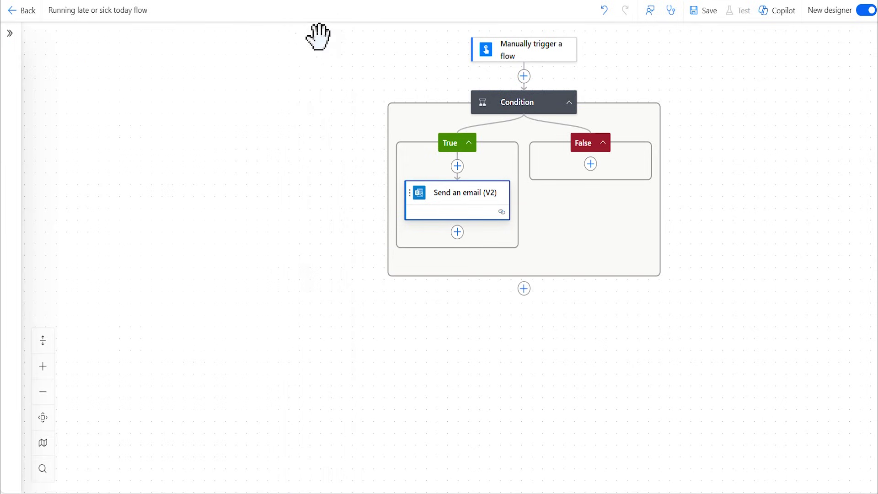
Add an Office 365 Outlook Send an email (V2) action under the Condition's False branch
click(591, 164)
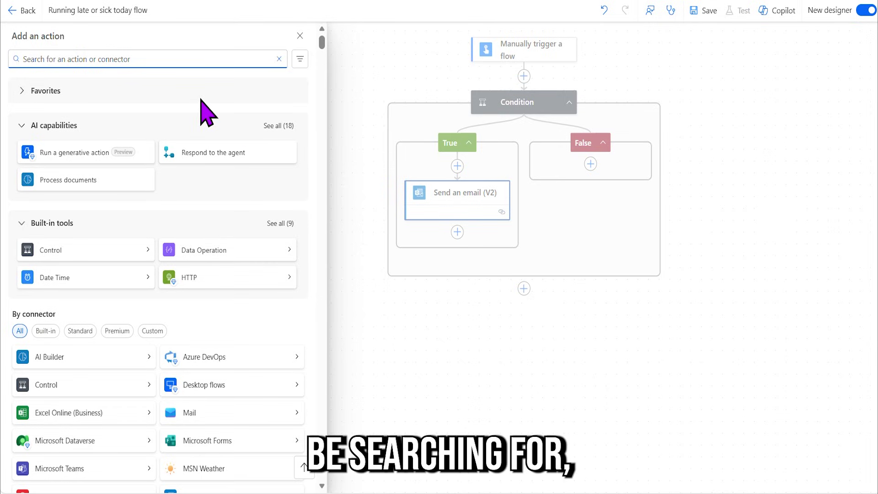
text(sn)
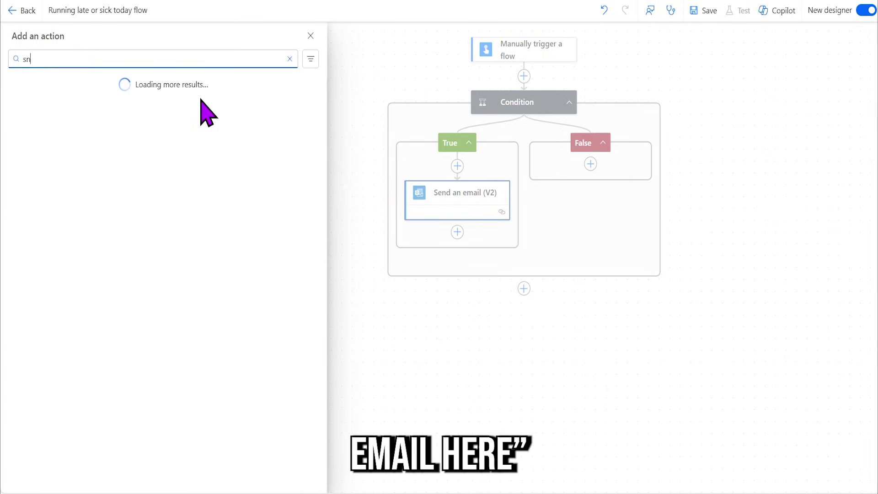
text(nd anemail)
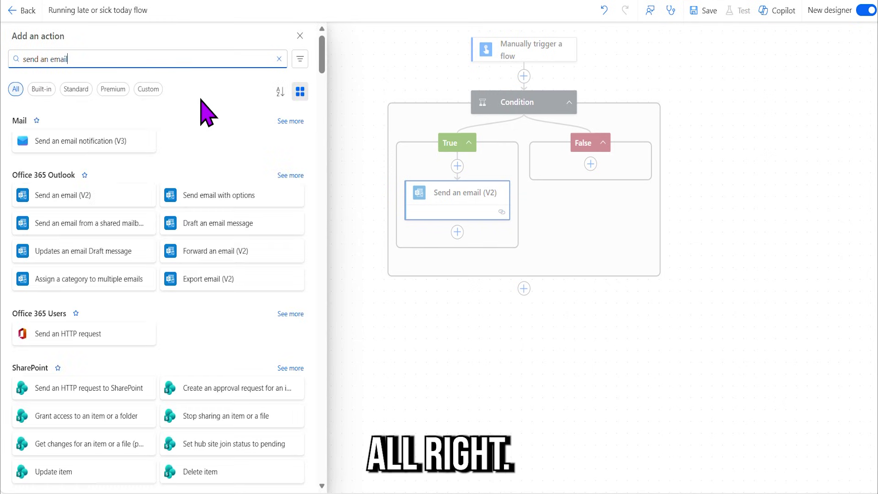
click(106, 199)
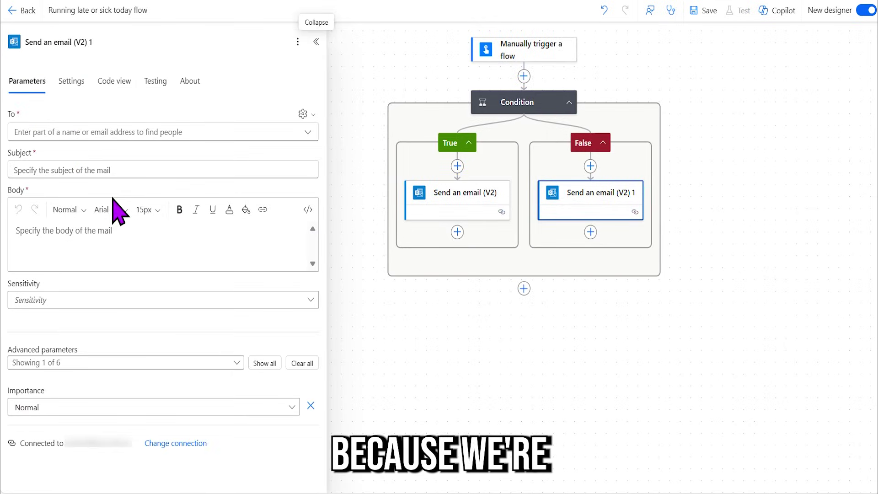
Address the False-branch email to the saved recipient with subject 'Running Late'
click(95, 132)
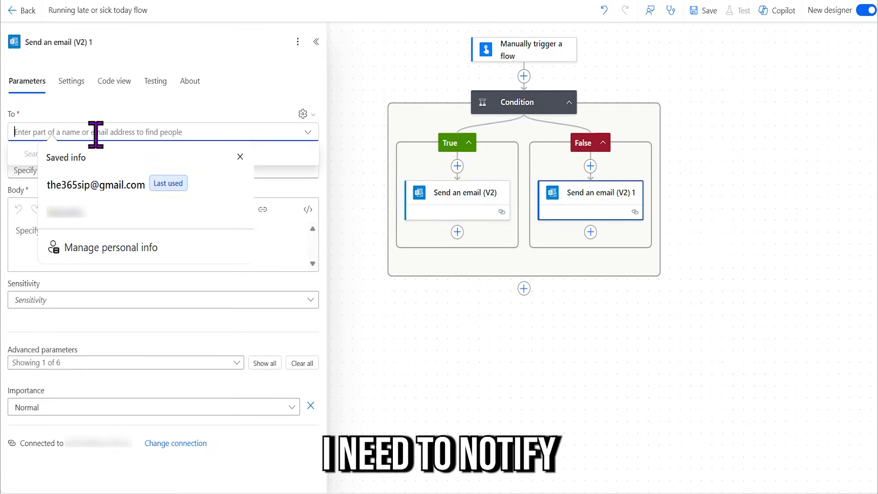
click(129, 187)
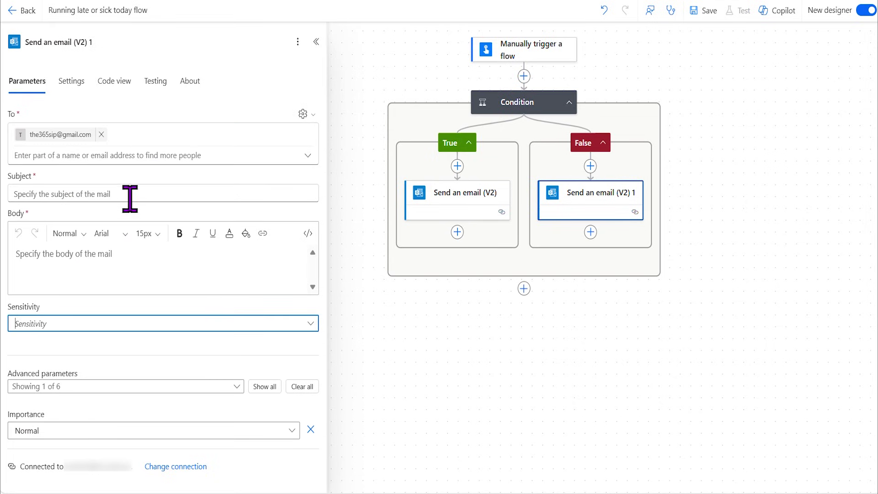
click(130, 197)
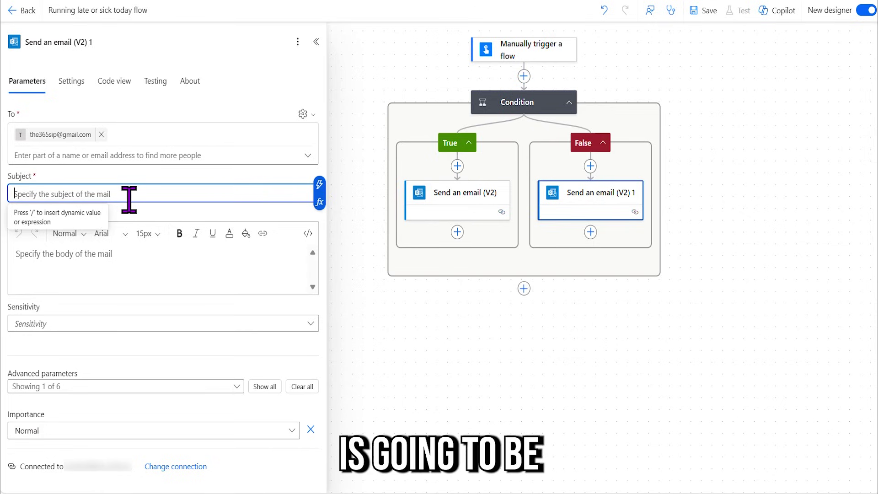
text(R)
key(Caps_Lock)
text(unning Late)
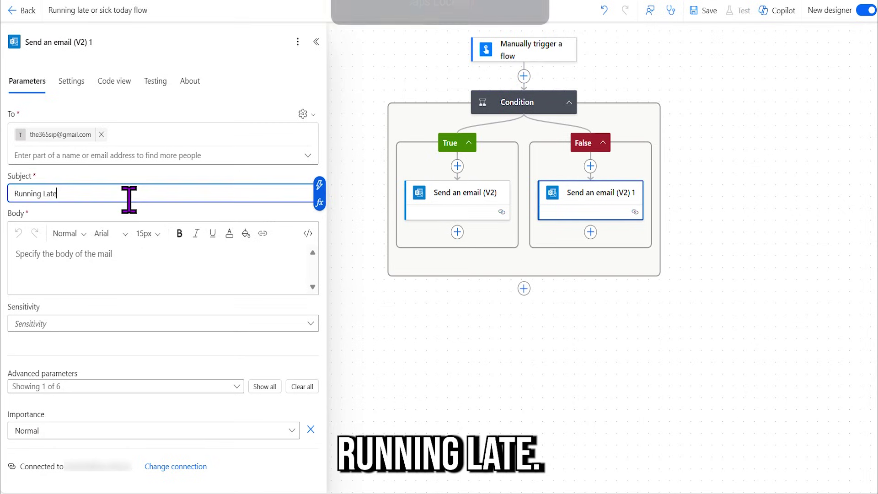
Write the body 'Hi manager @ The 365 Sip' then 'I am running late today due to the Melbourne trams!'
click(99, 278)
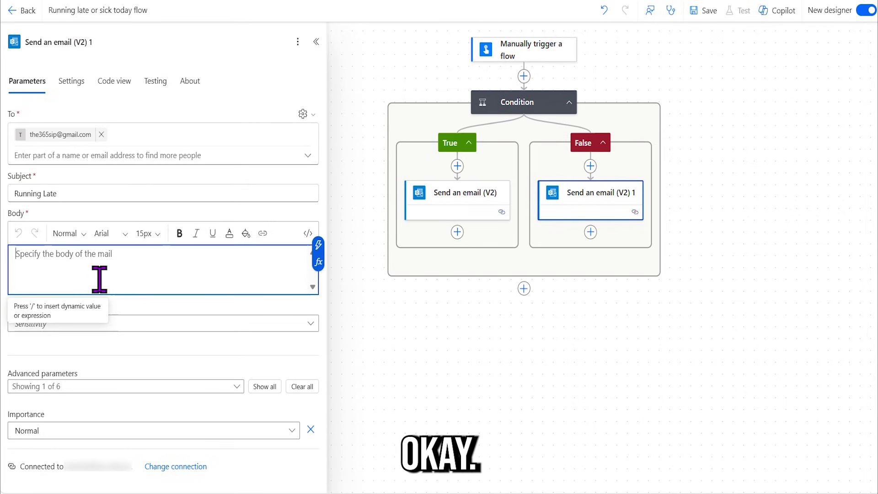
text(H)
key(Caps_Lock)
text(i manager @the)
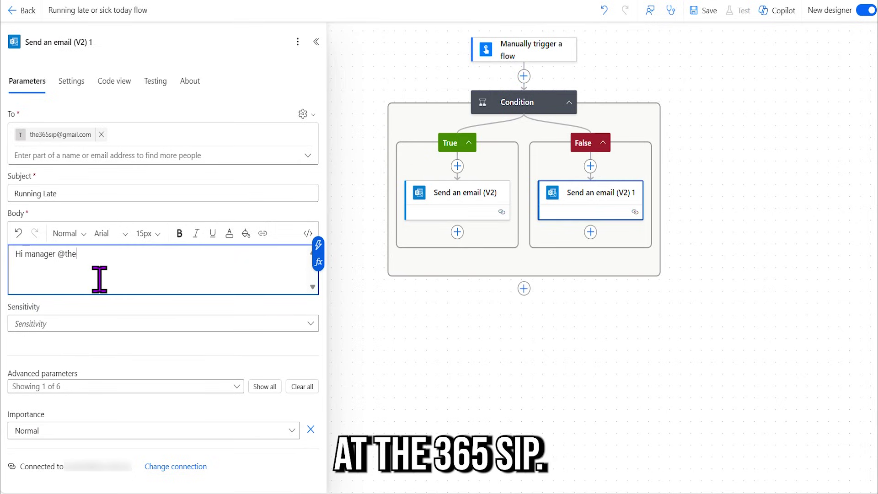
key(Caps_Lock)
text(the 35)
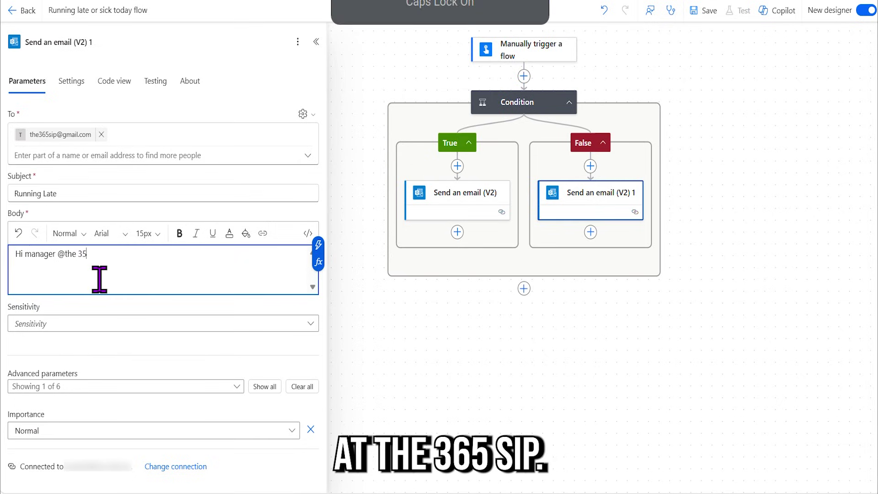
text(6)
key(BackSpace)
key(BackSpace)
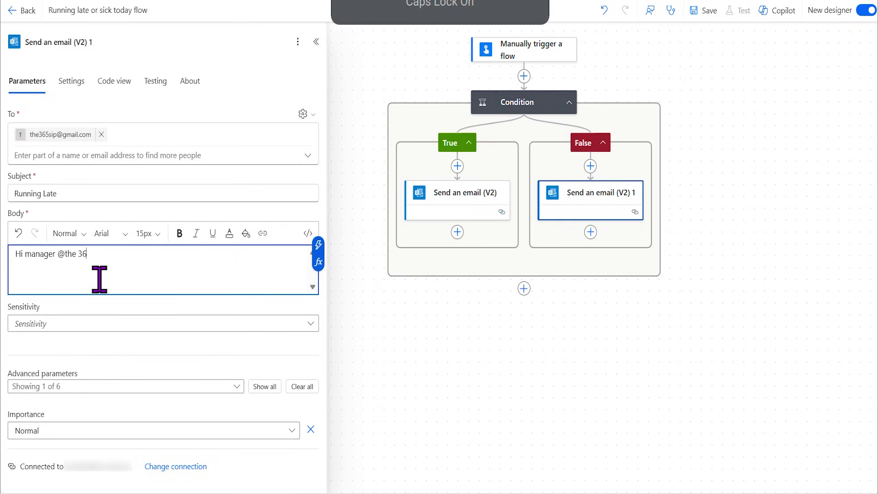
key(Caps_Lock)
text(5 s)
key(Caps_Lock)
key(BackSpace)
text(S)
key(Caps_Lock)
text(ip)
key(Return)
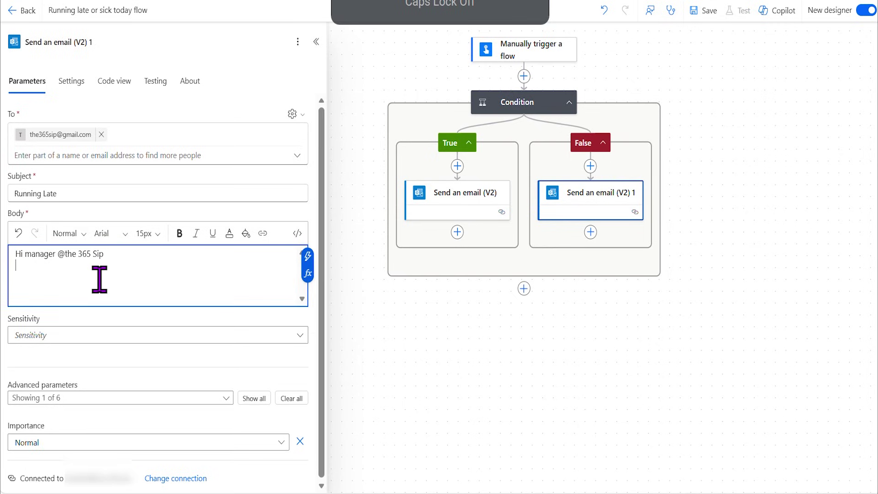
key(Caps_Lock)
key(Caps_Lock)
text(I am ru)
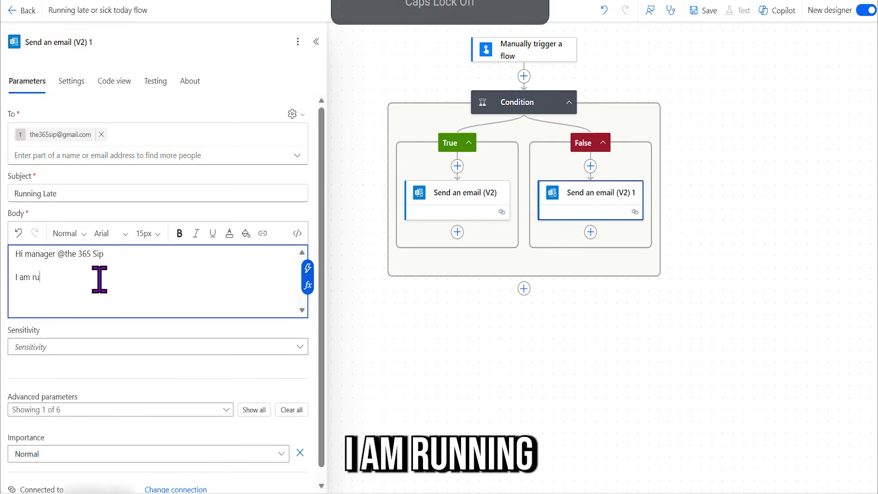
text(nning late today due t)
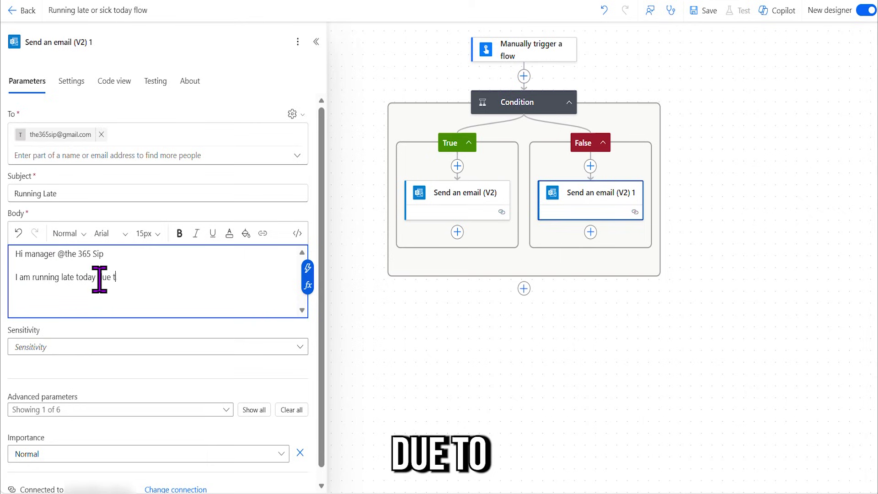
text(o the)
key(Caps_Lock)
text(M)
key(Caps_Lock)
text(e)
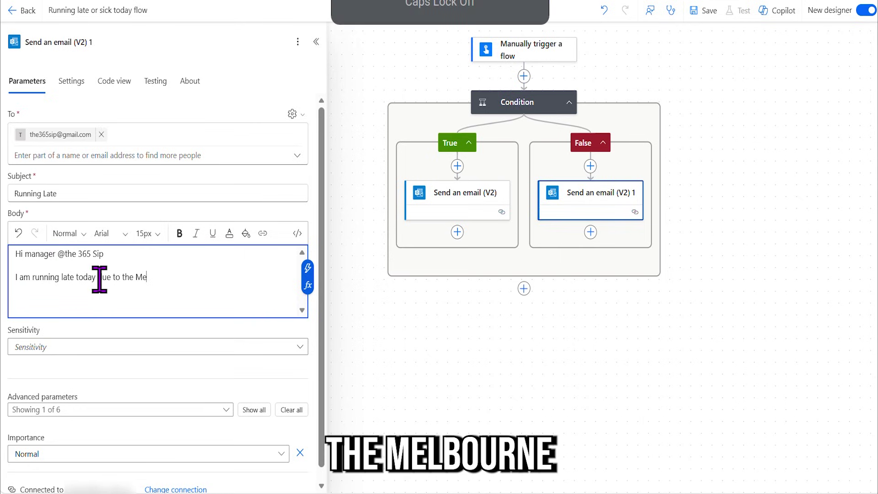
text(lbourne tra)
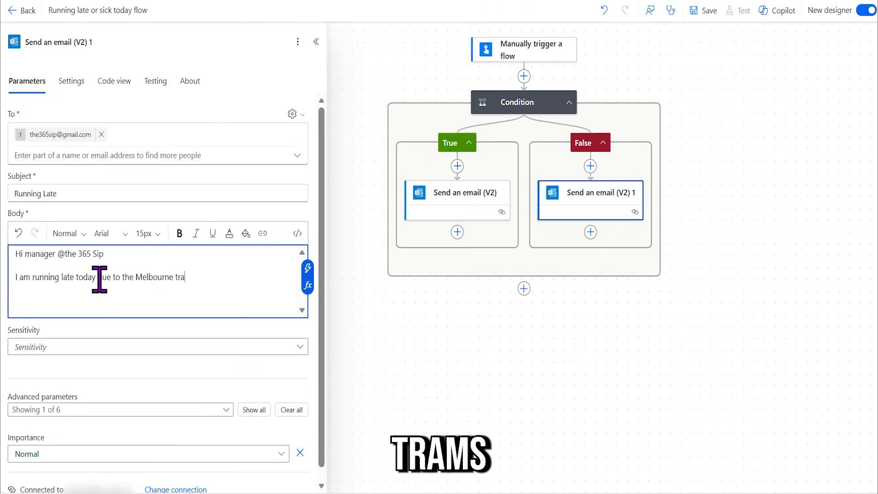
text(ms!)
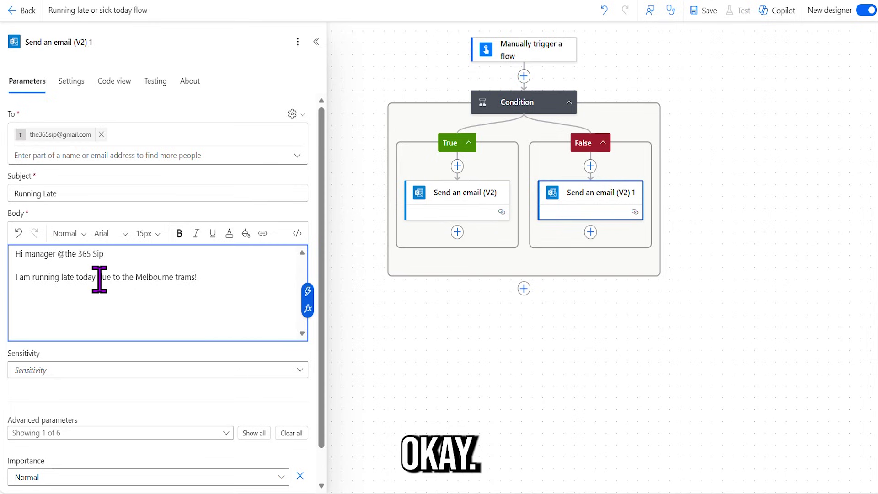
End the running-late body with 'Thank you' and the sender's name on its own line
key(Return)
key(Return)
key(Caps_Lock)
text(T)
key(Caps_Lock)
text(h)
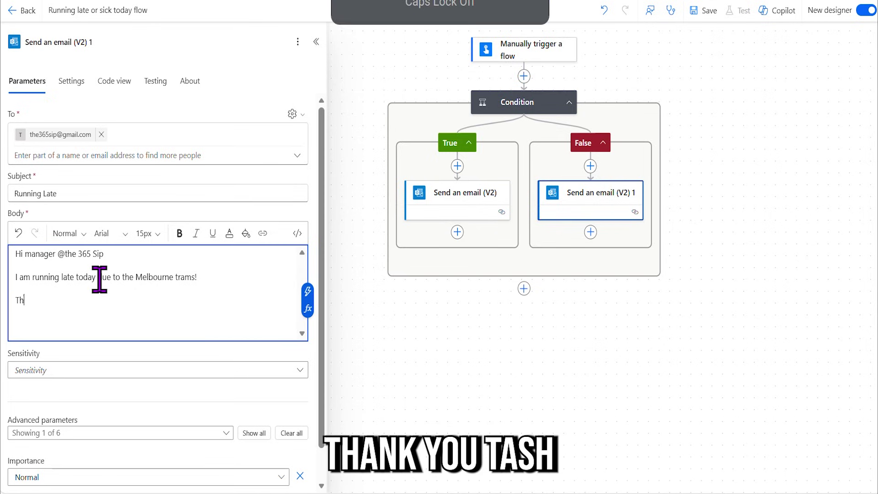
text(ank you)
key(Return)
key(Caps_Lock)
text(T)
key(Caps_Lock)
text(a)
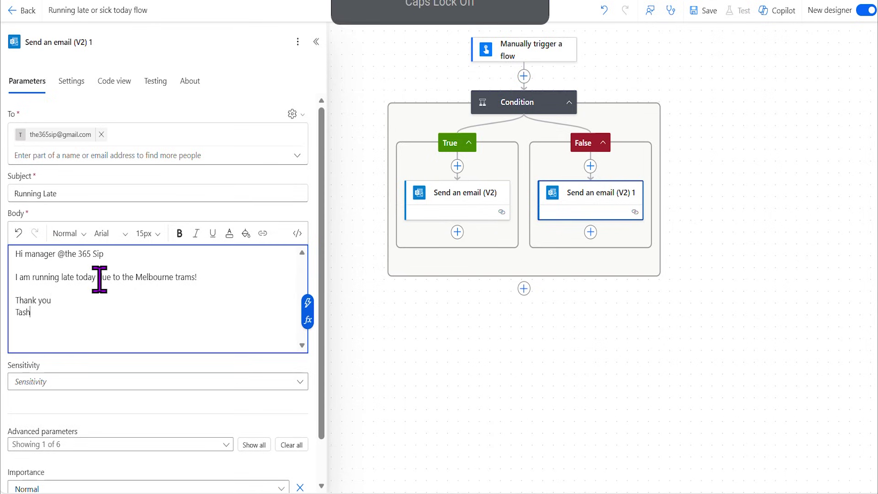
key(BackSpace)
key(BackSpace)
key(Return)
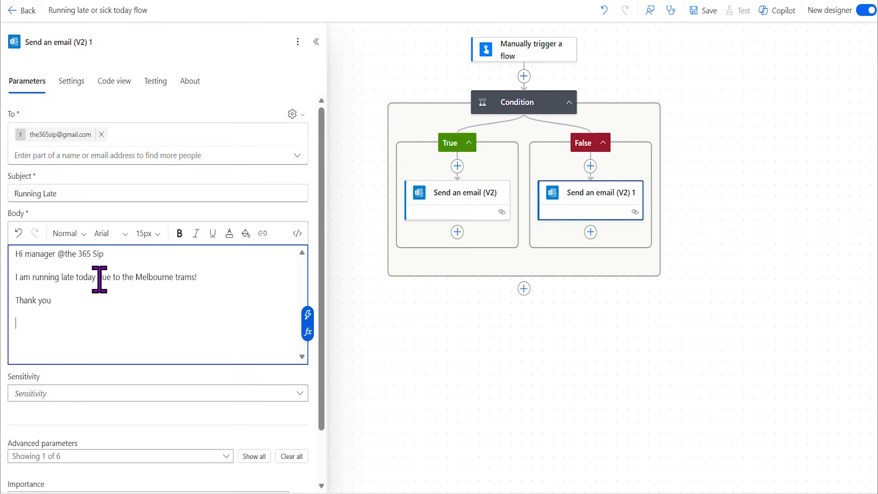
key(Caps_Lock)
text(T)
key(Caps_Lock)
text(ash)
Set the running-late email's Importance to High
scroll(100, 279, down, 2)
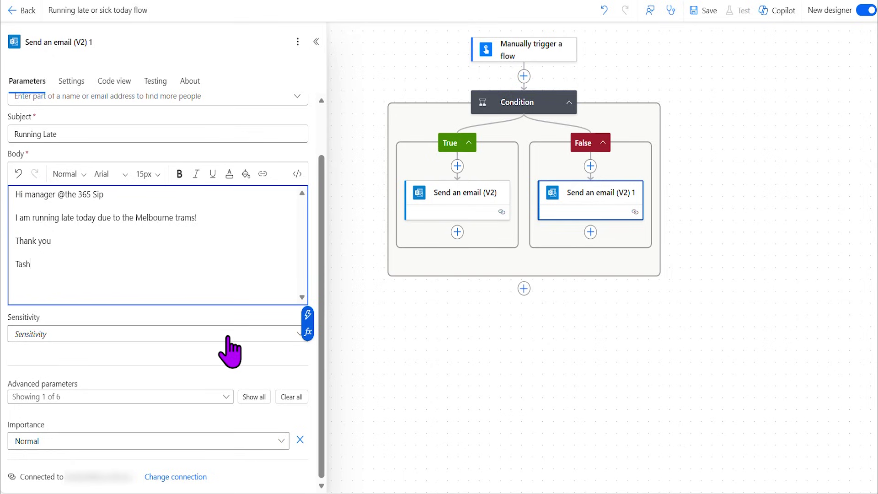
click(252, 444)
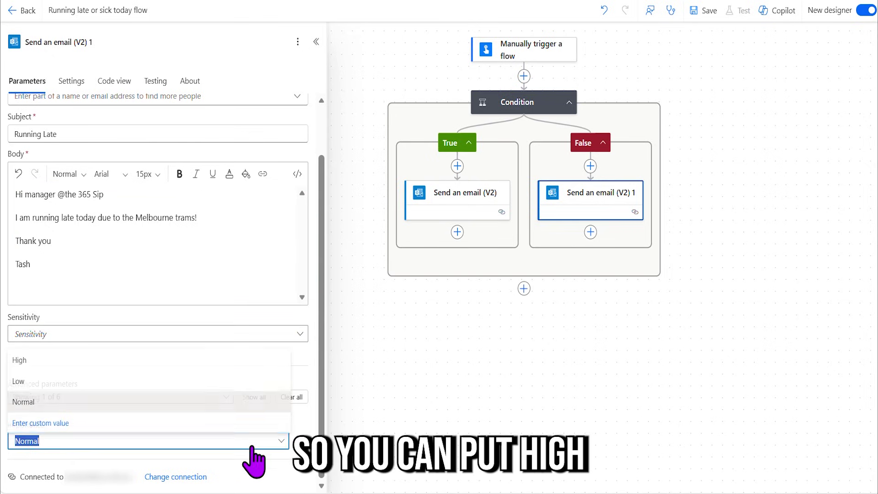
click(148, 364)
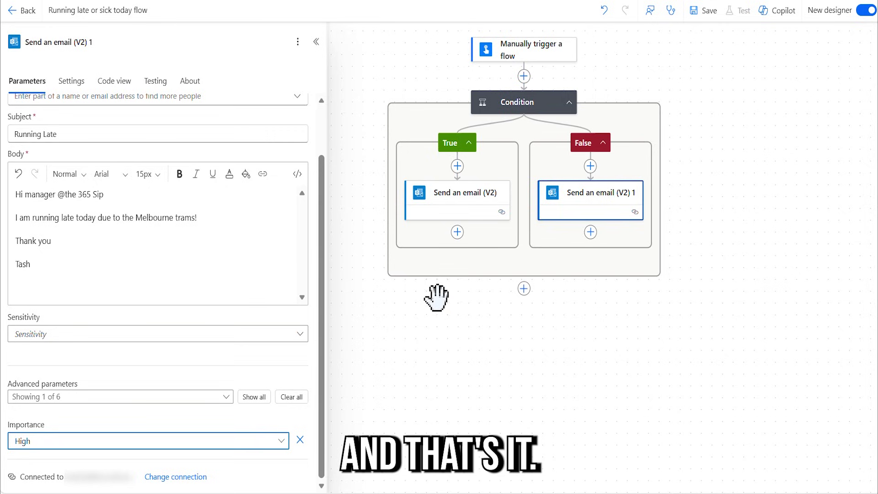
Collapse the email's parameters panel and save the flow
click(316, 42)
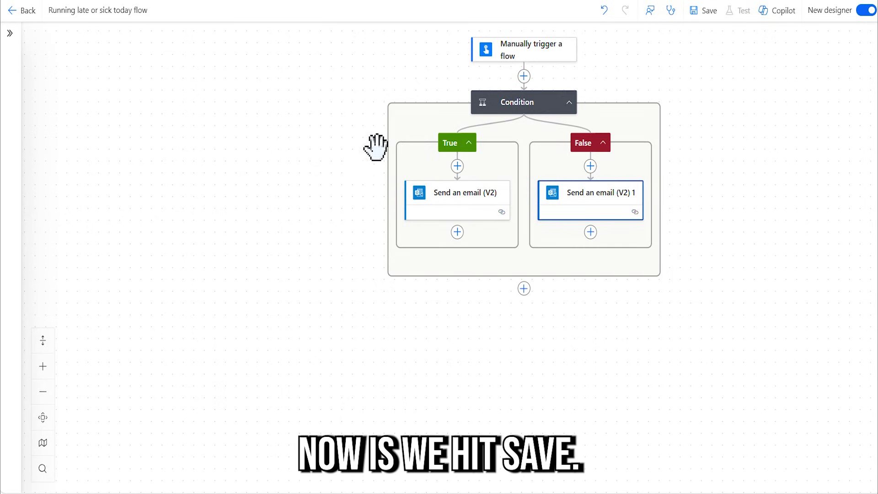
click(706, 9)
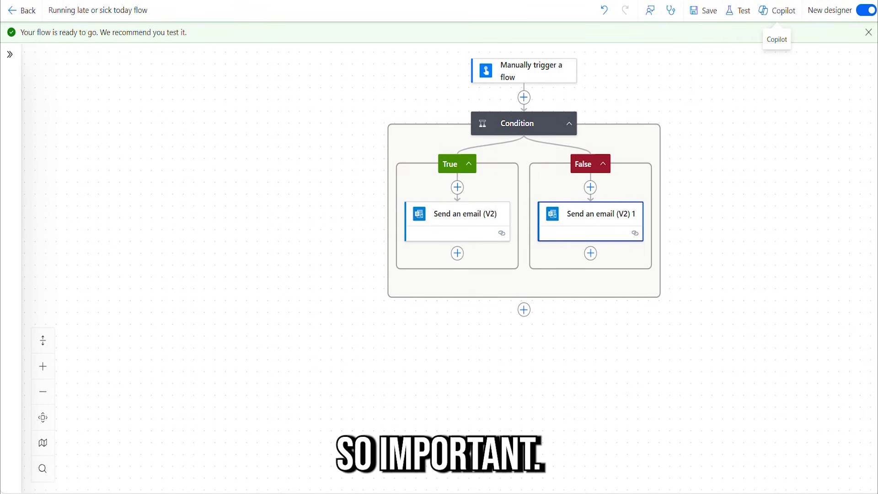
Run a manual test of the flow with 1 entered as the sick-or-late number
click(730, 14)
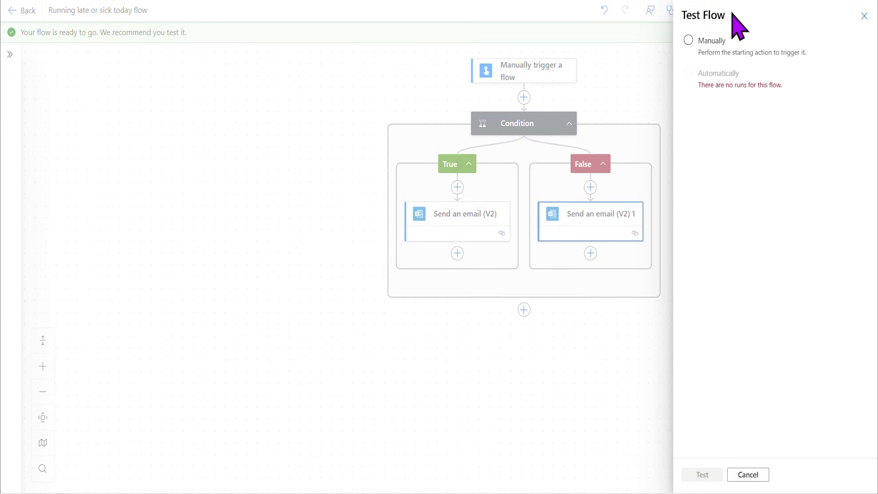
click(706, 42)
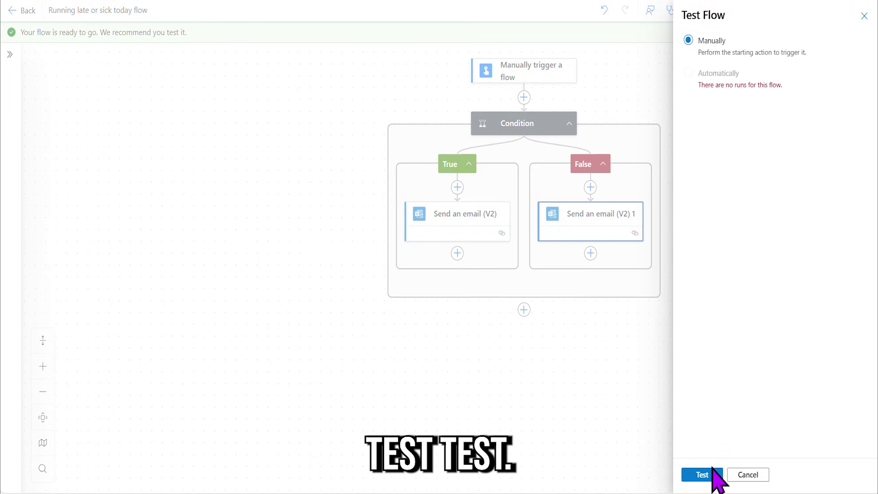
click(712, 471)
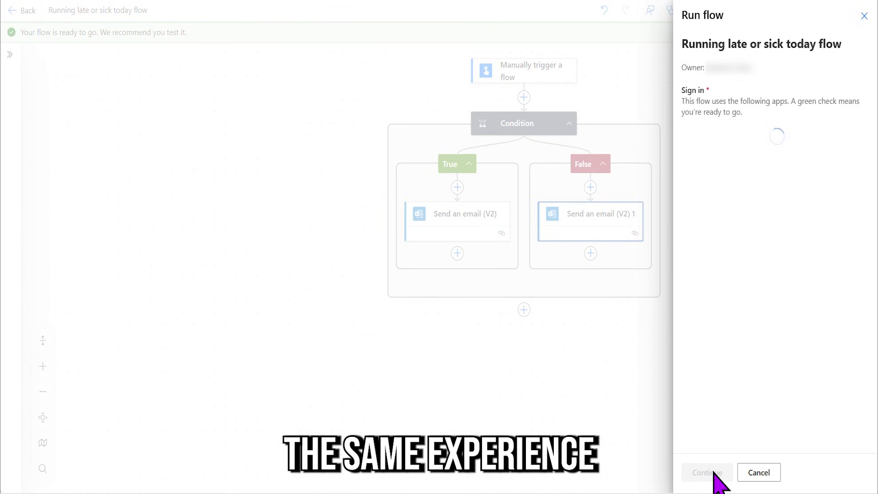
click(712, 472)
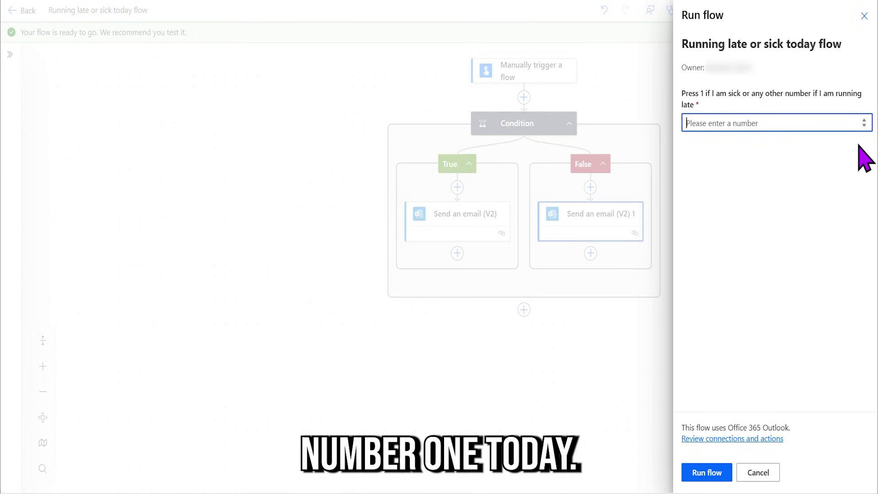
text(1)
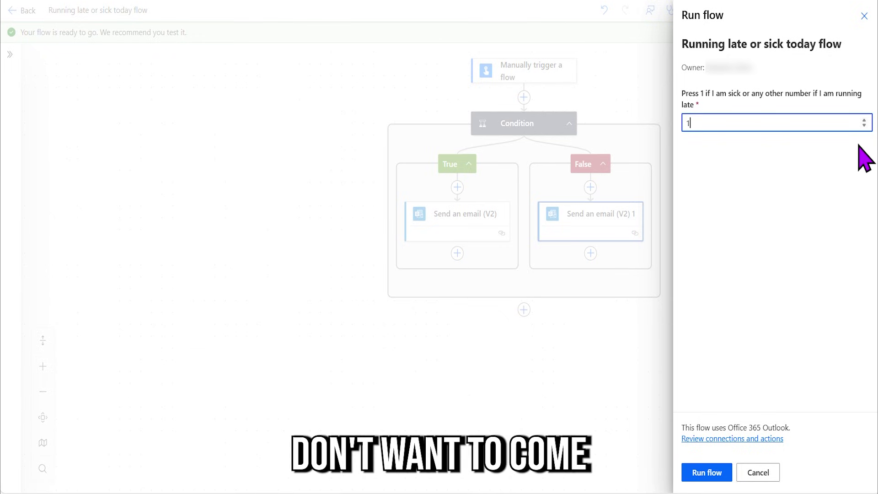
click(717, 475)
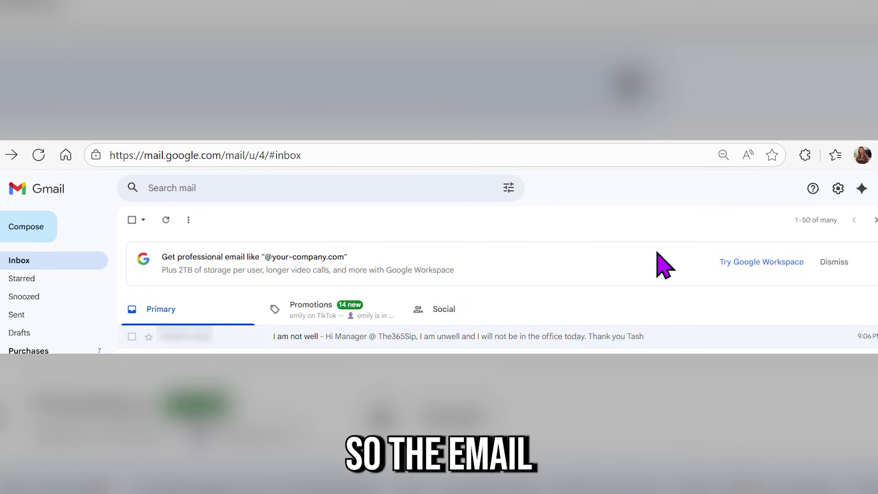
Open the "I am not well" email in the Gmail inbox
click(454, 339)
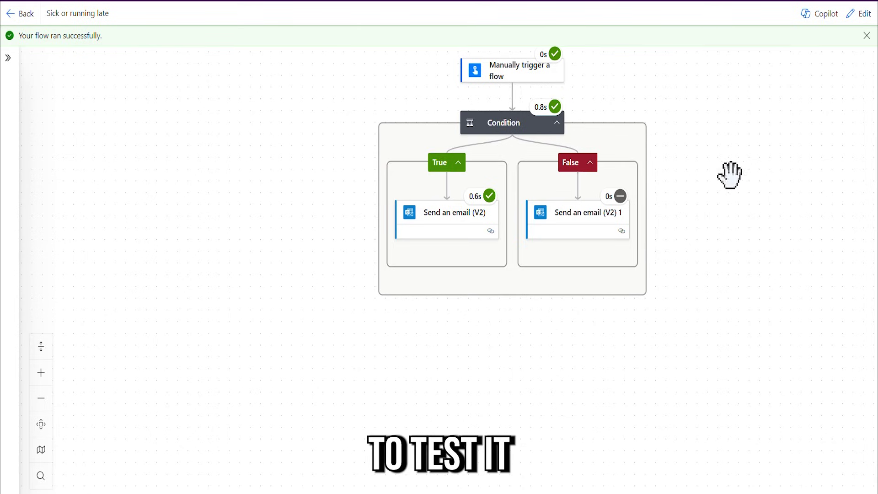
Switch the flow from the run results view back to edit mode
click(858, 14)
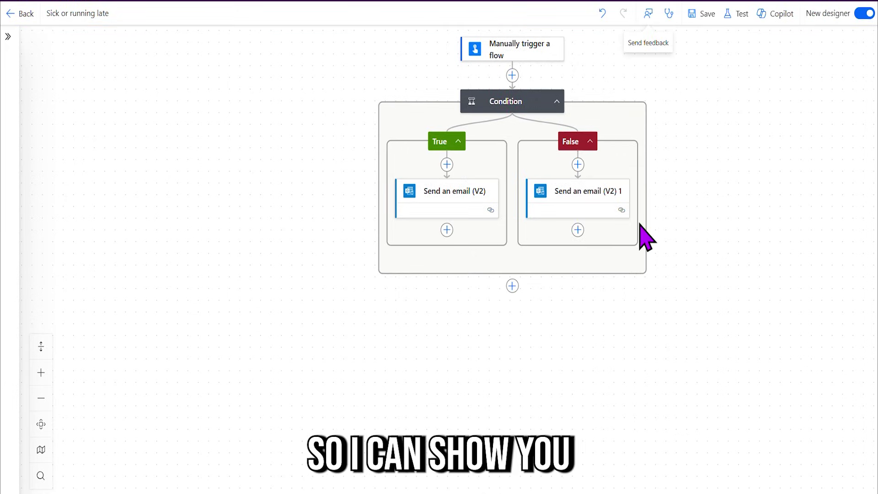
Run a second manual test with 2 entered to trigger the running-late email
click(732, 18)
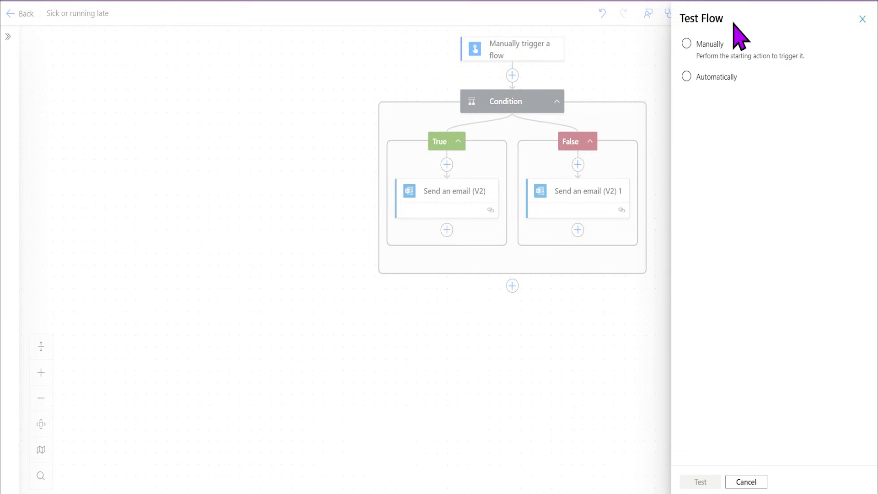
click(686, 44)
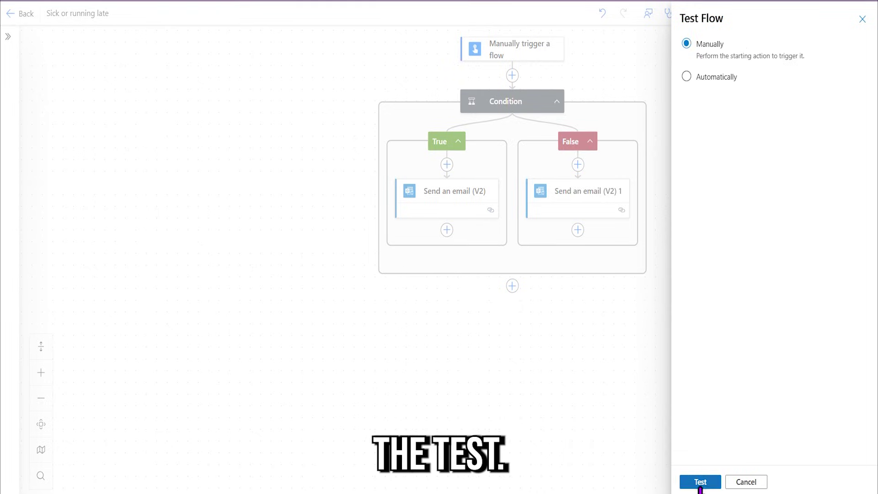
click(699, 481)
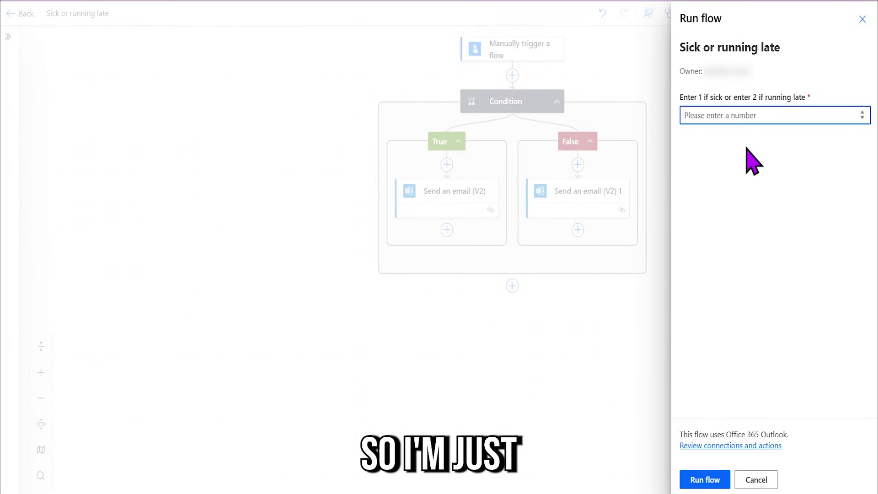
text(2)
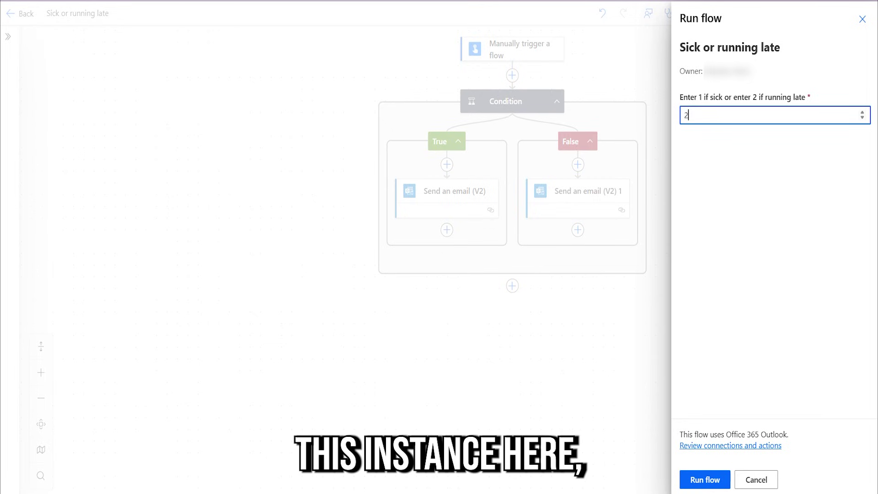
click(695, 480)
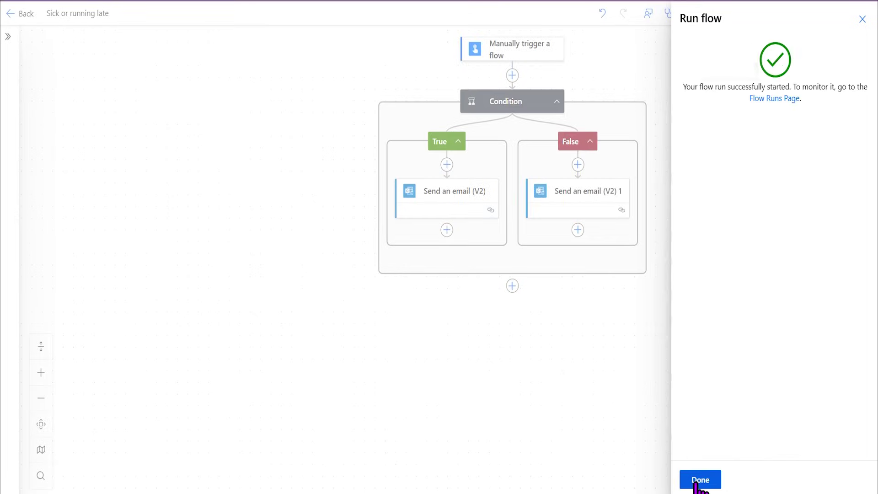
click(695, 483)
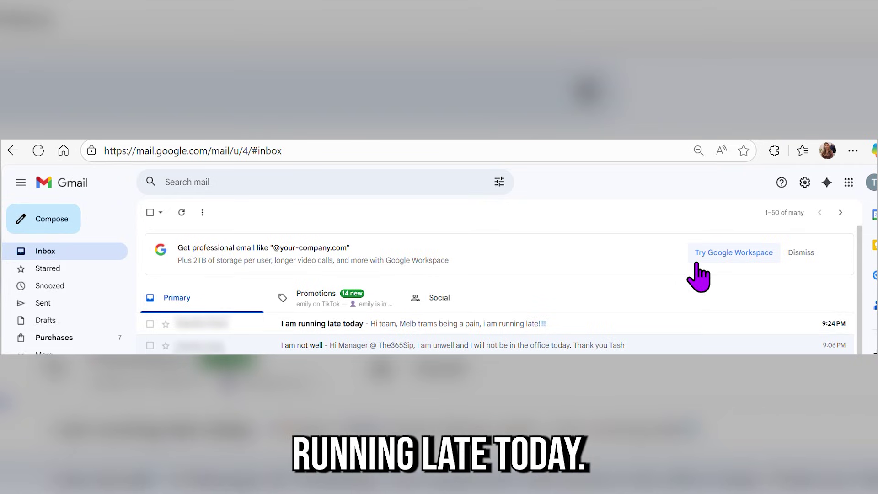
Open the "I am running late today" email in the Gmail inbox
click(421, 323)
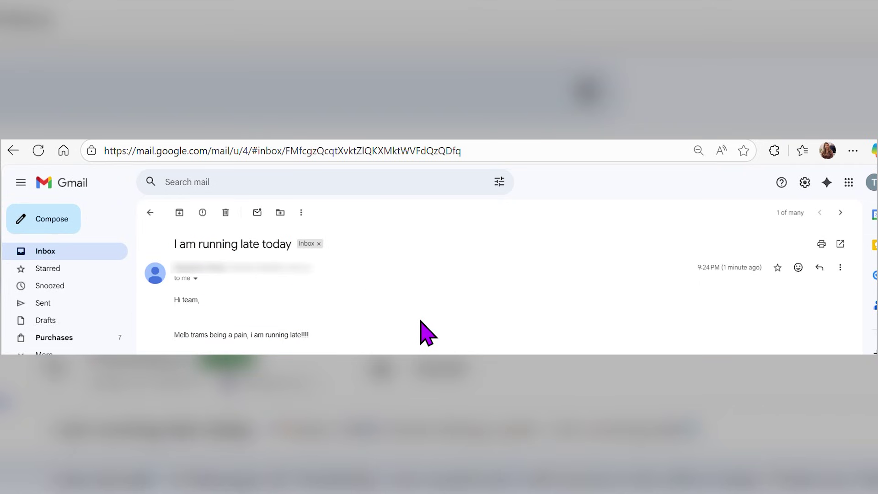